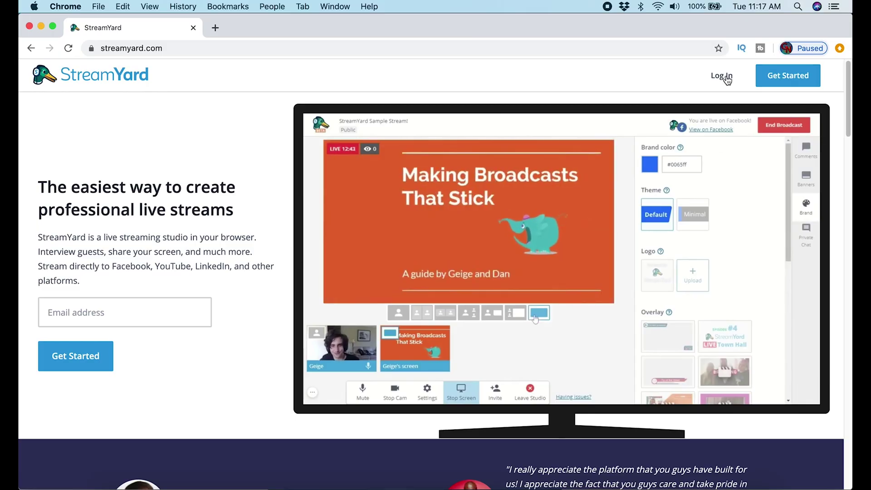
Log in with the saved account e-mail and the six-digit code sent by e-mail.
click(722, 76)
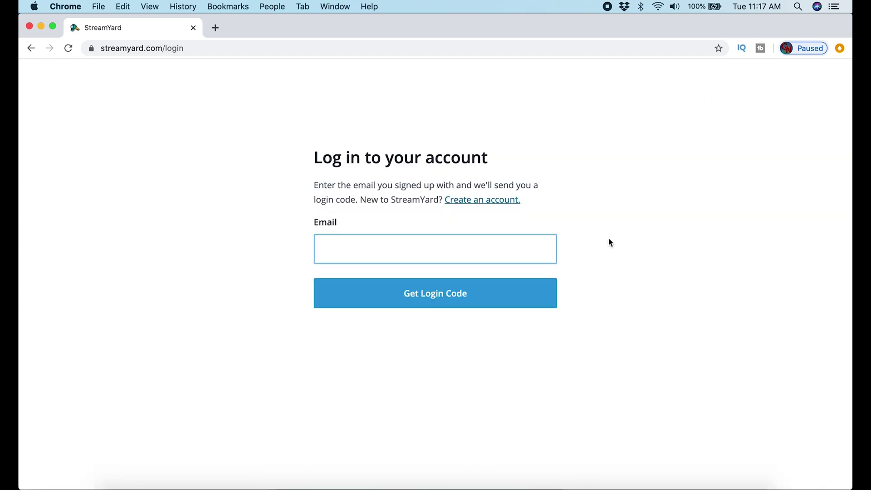
click(509, 246)
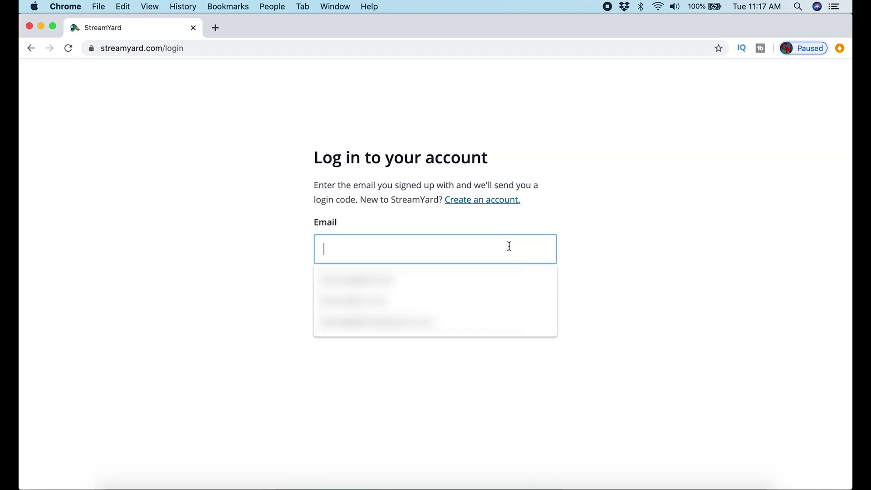
click(398, 279)
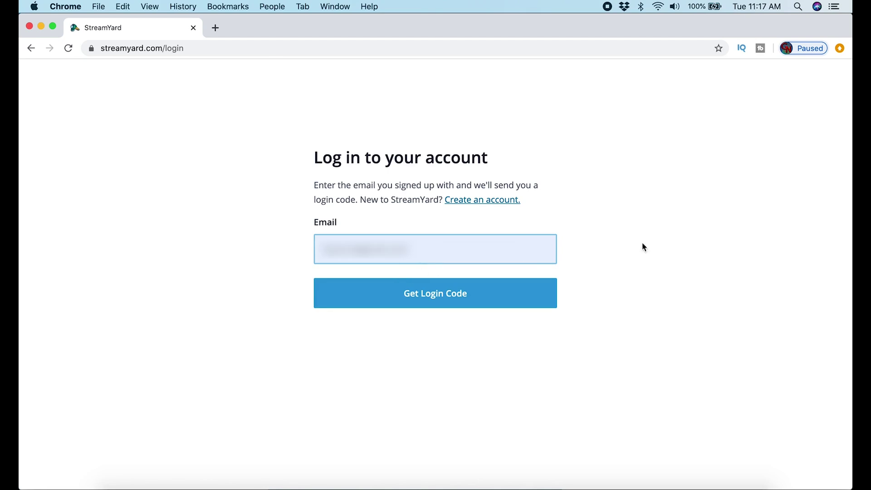
click(455, 303)
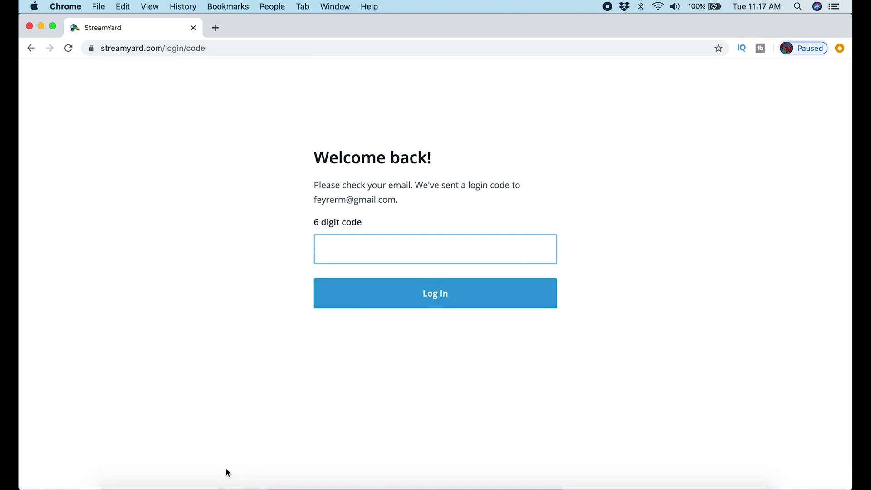
key(super+v)
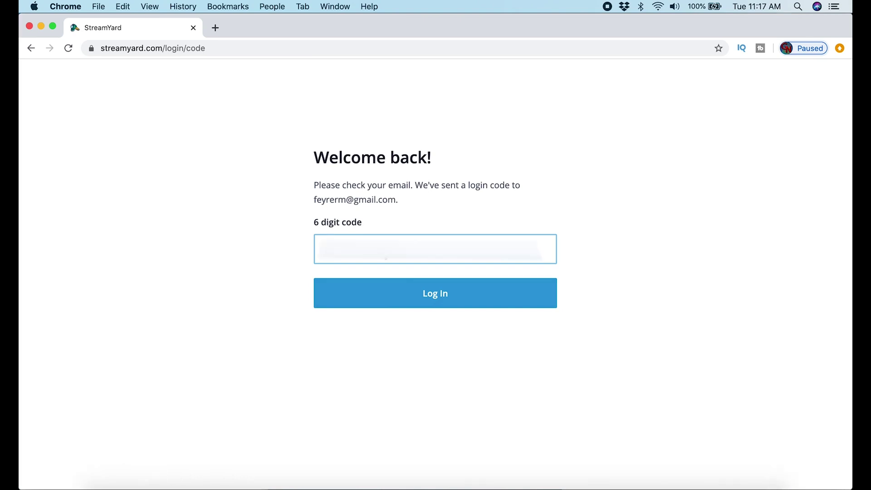
click(391, 290)
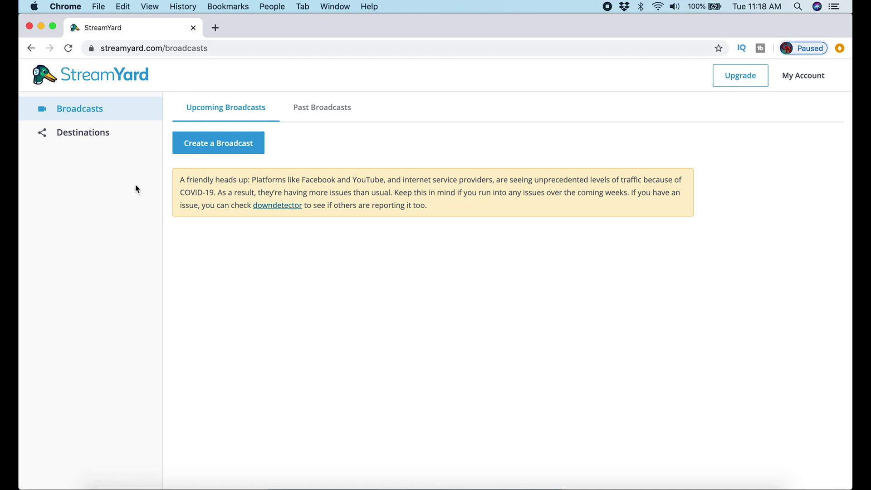
From Destinations, add a new destination and choose YouTube Channel as the platform.
click(100, 136)
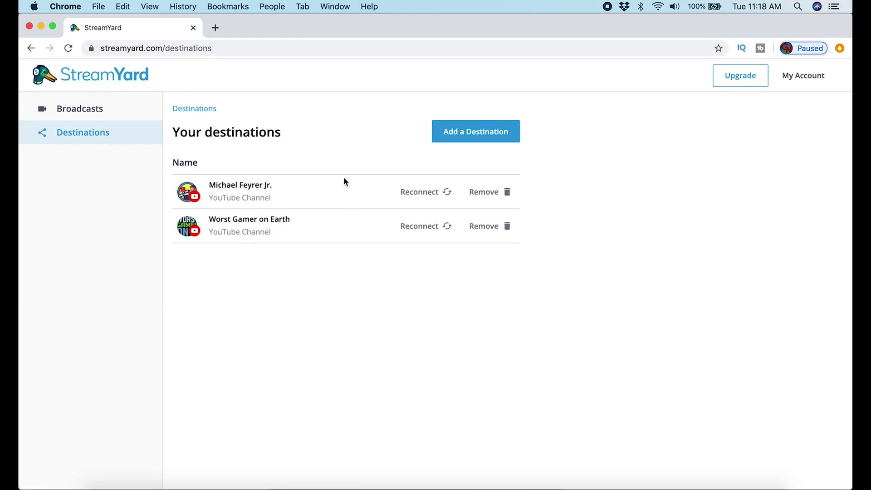
click(456, 138)
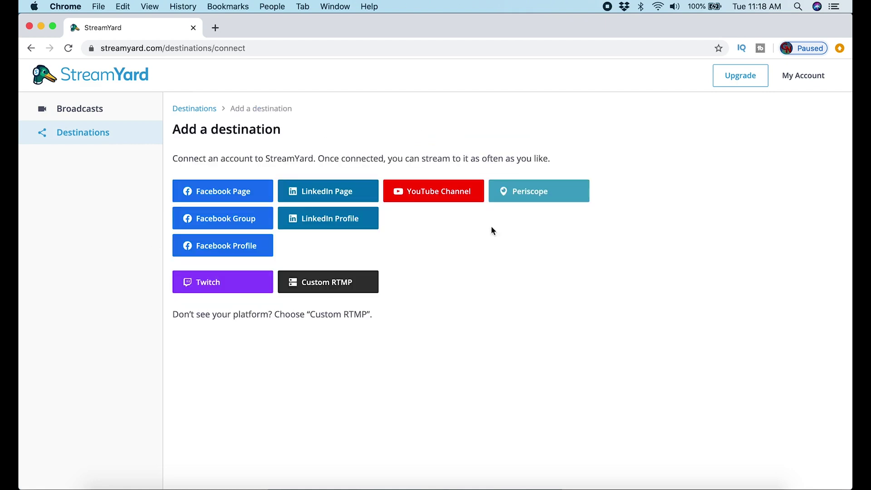
click(444, 195)
Create a broadcast to the first YouTube channel with title and description 'Tutorial'.
click(81, 112)
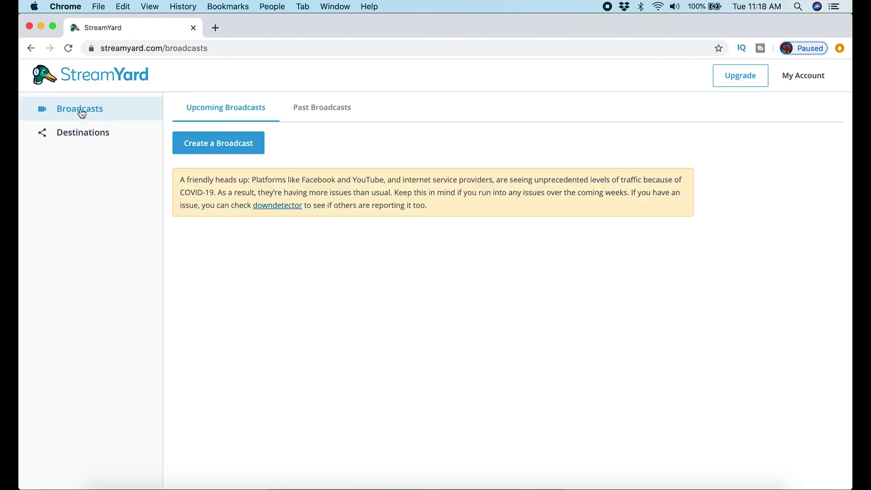
click(217, 147)
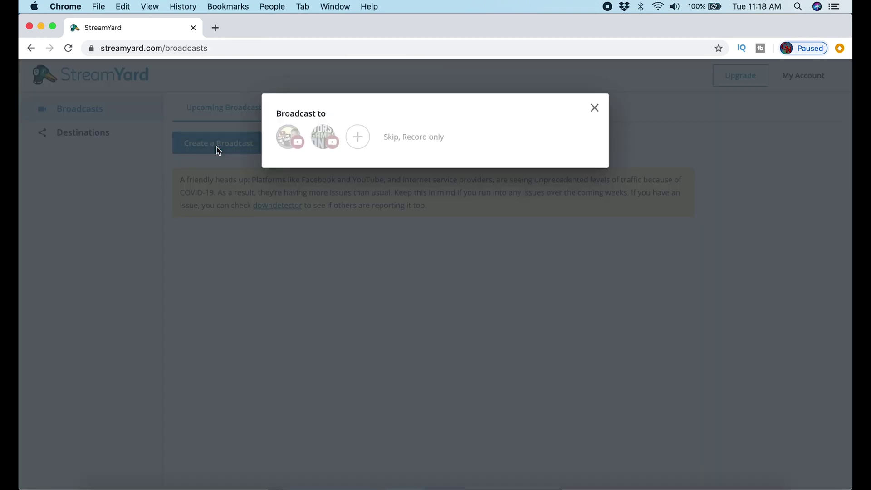
click(286, 144)
click(305, 186)
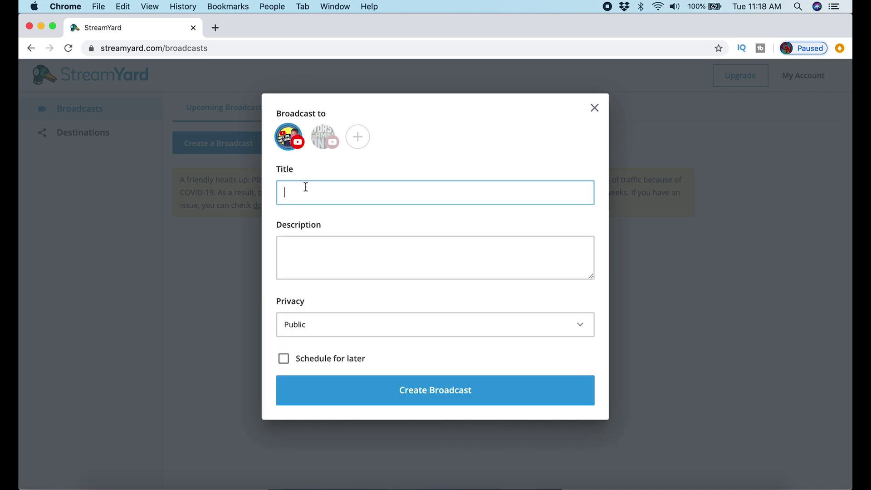
text(Tutorial)
key(Tab)
text(Tu)
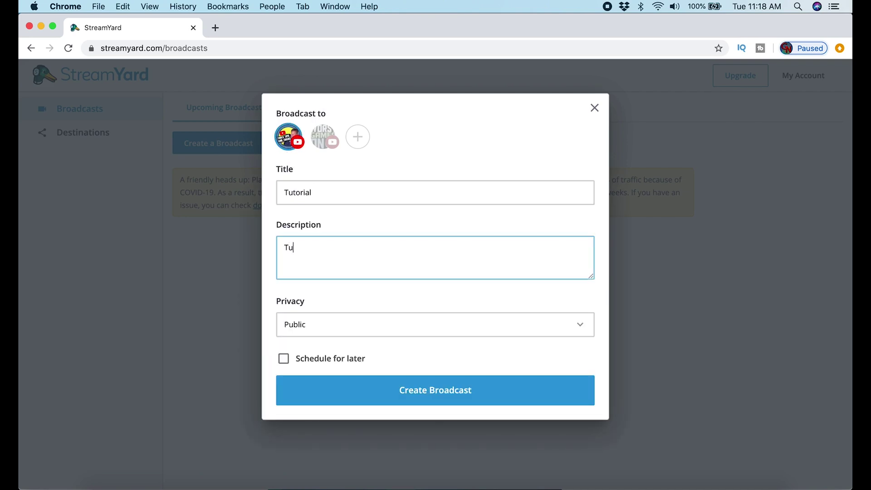
text(torial)
Set the broadcast privacy to Unlisted, schedule it for later, and begin adding a thumbnail.
key(Tab)
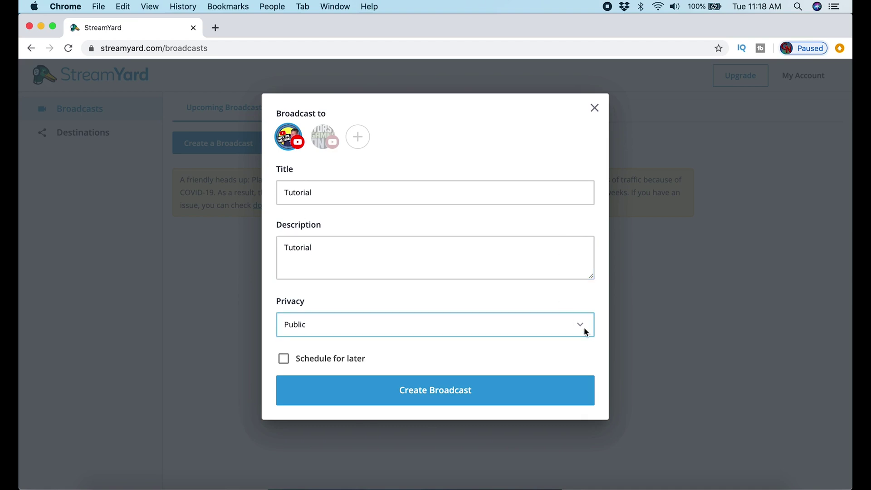
click(584, 328)
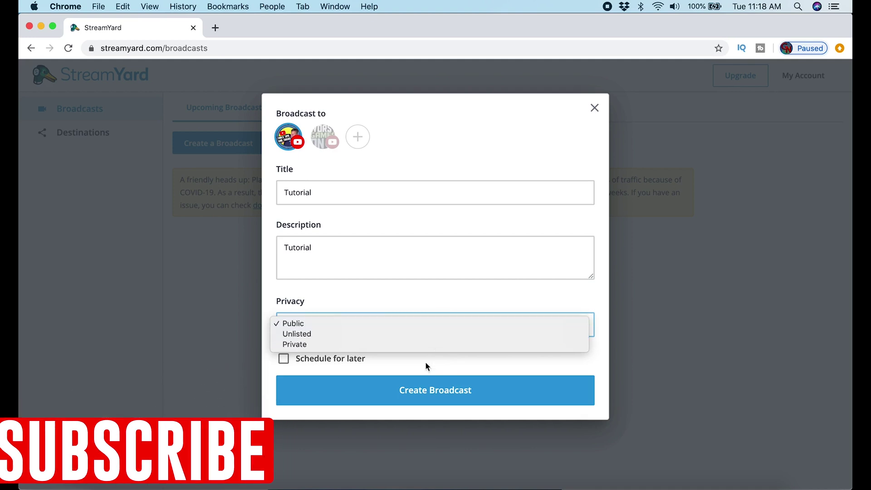
click(422, 336)
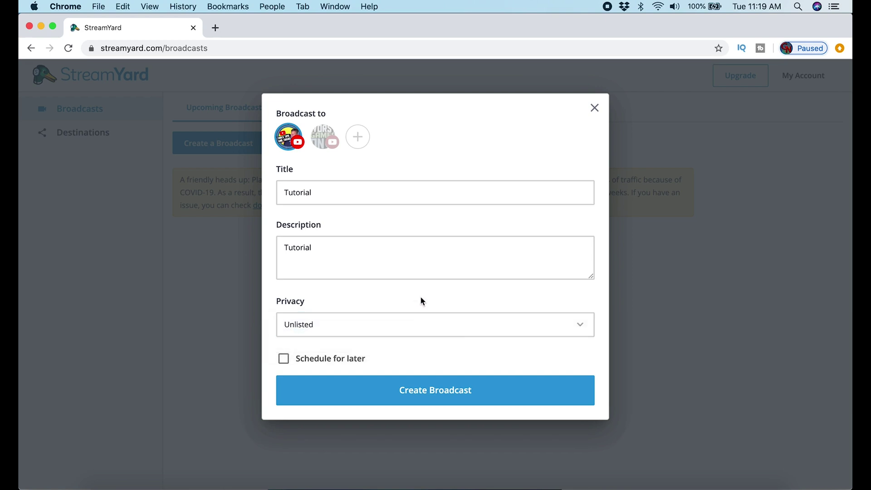
click(284, 358)
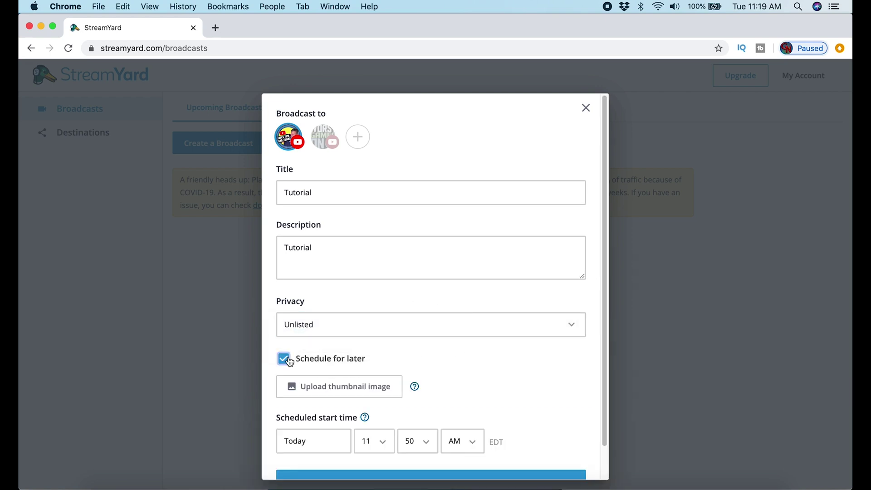
scroll(386, 314, down, 2)
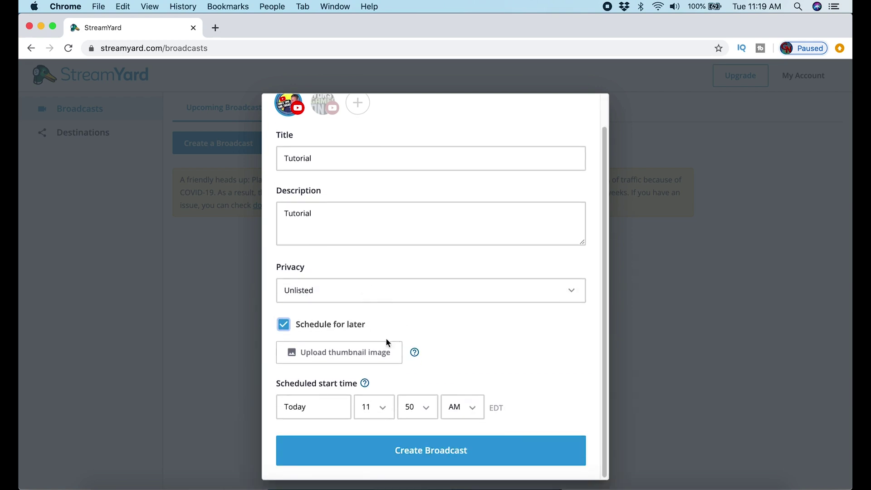
click(372, 353)
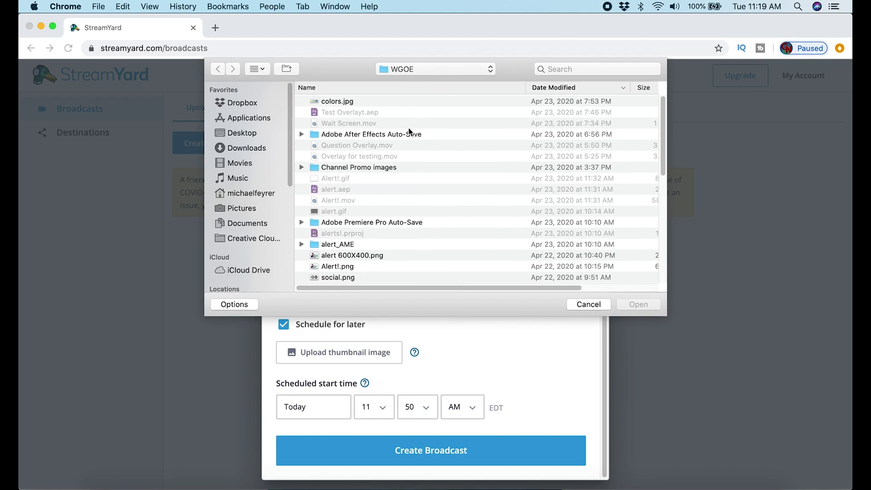
Attach Wogo thumb.png as the broadcast thumbnail and accept the crop.
scroll(407, 256, down, 2)
scroll(407, 252, down, 5)
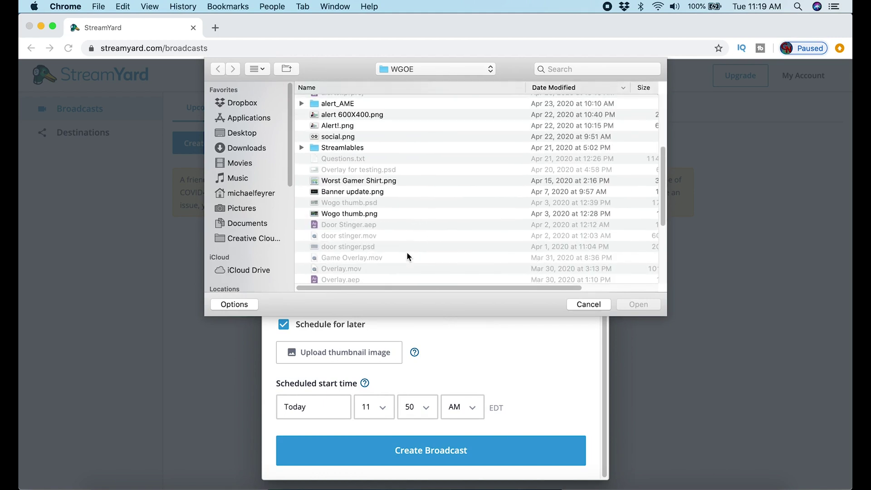
click(408, 211)
click(639, 303)
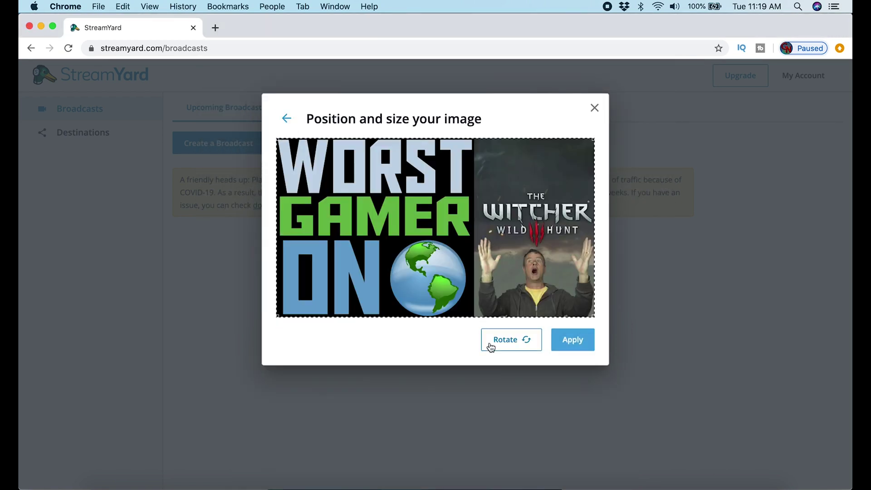
click(551, 345)
Keep the start time at 11:50 AM and create the scheduled broadcast.
scroll(535, 386, down, 2)
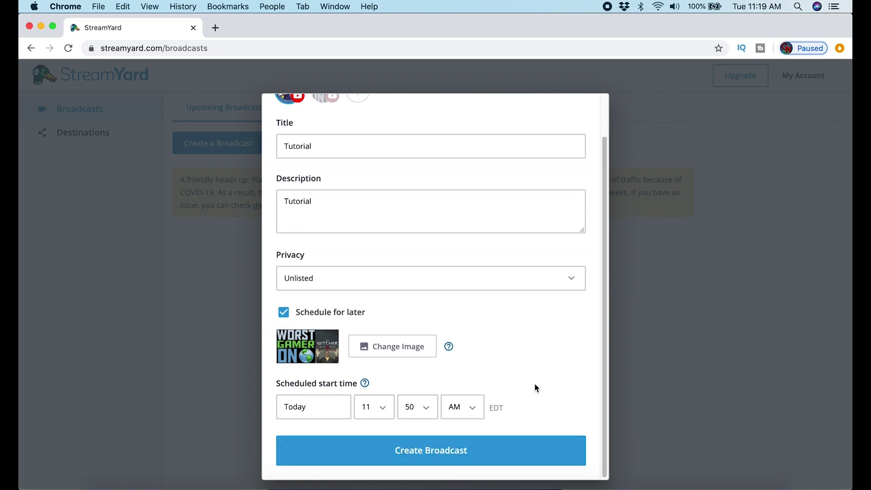
click(382, 406)
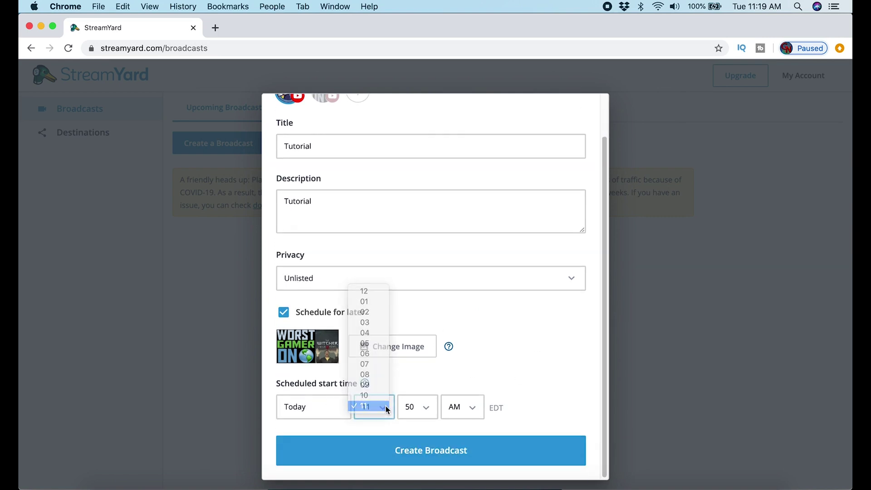
click(420, 406)
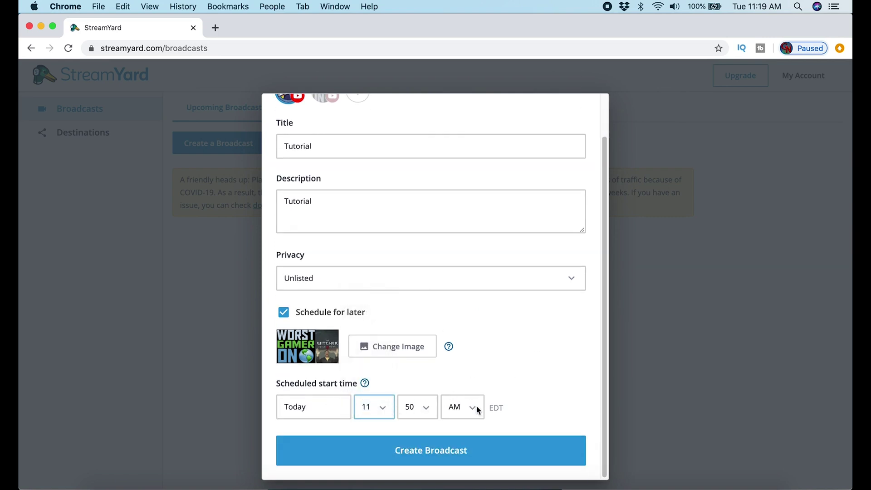
click(545, 458)
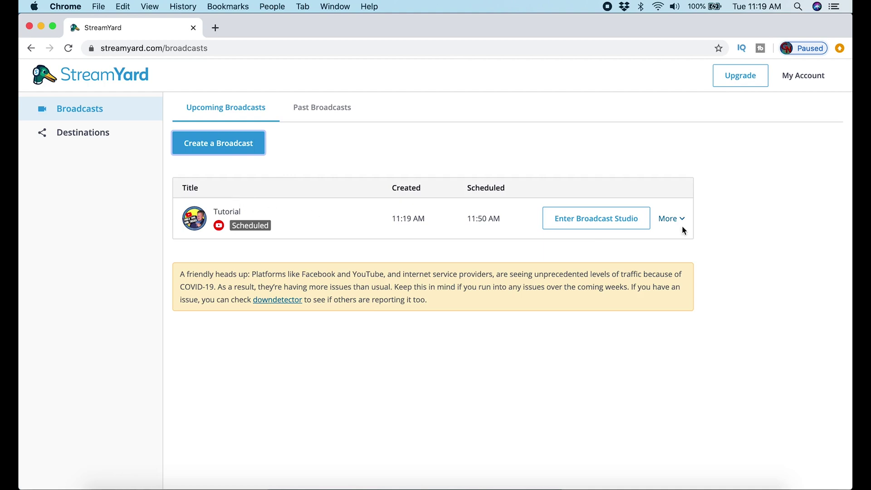
Enter the broadcast studio for the scheduled Tutorial broadcast.
click(615, 224)
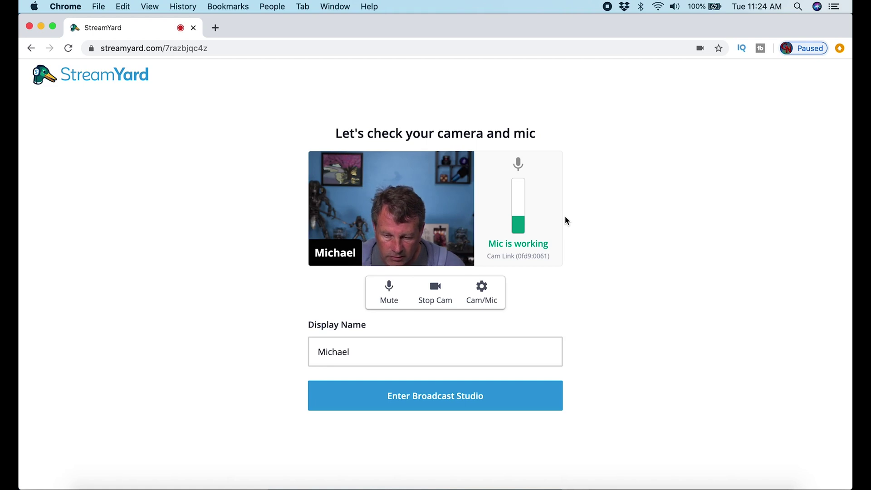
Keep Cam Link #2 as the camera at 720p resolution.
click(484, 301)
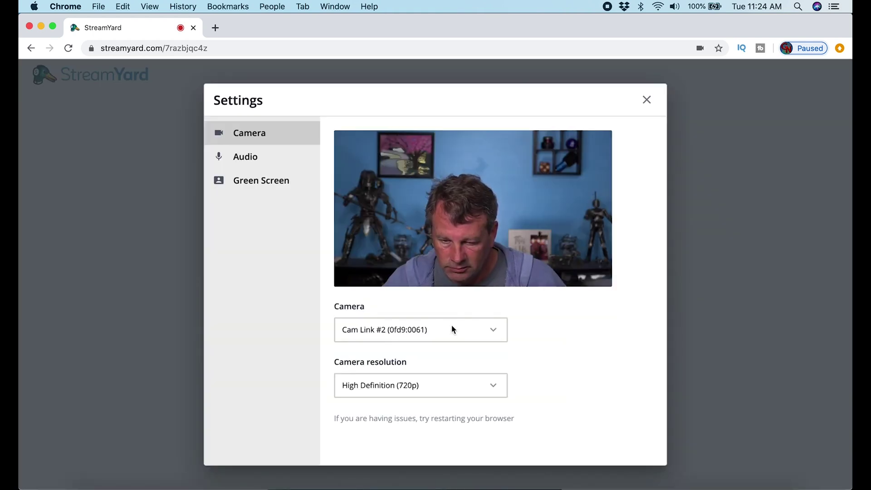
click(488, 331)
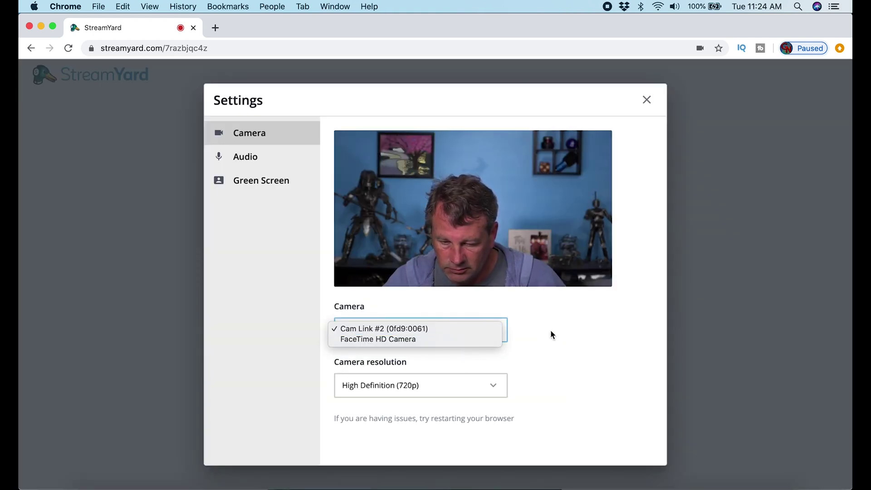
click(562, 336)
click(482, 385)
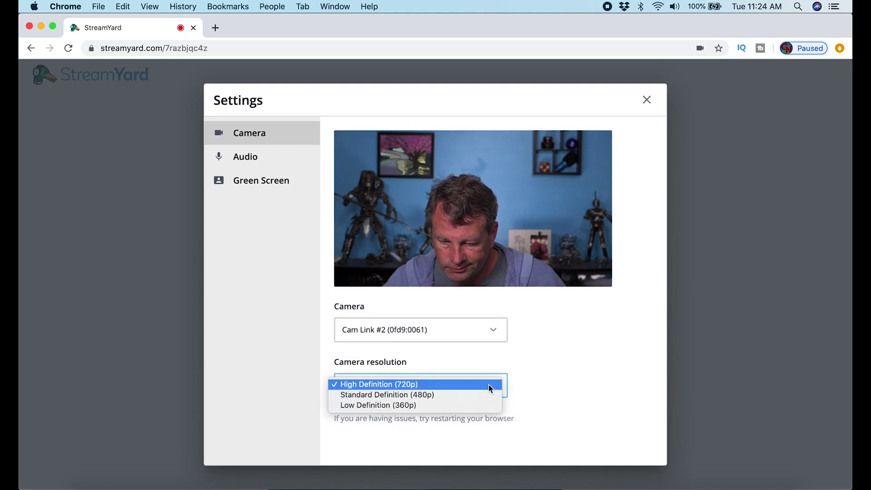
click(563, 386)
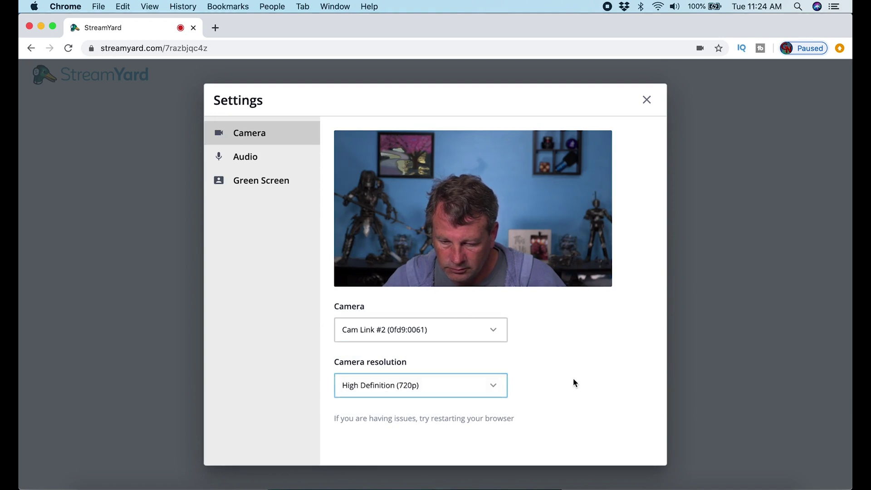
Keep Cam Link as the microphone input and close the settings.
click(245, 156)
click(493, 160)
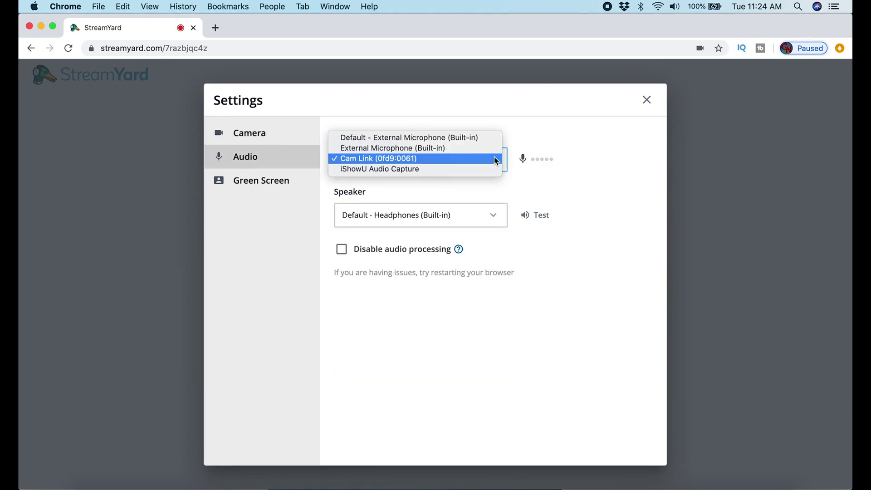
click(496, 191)
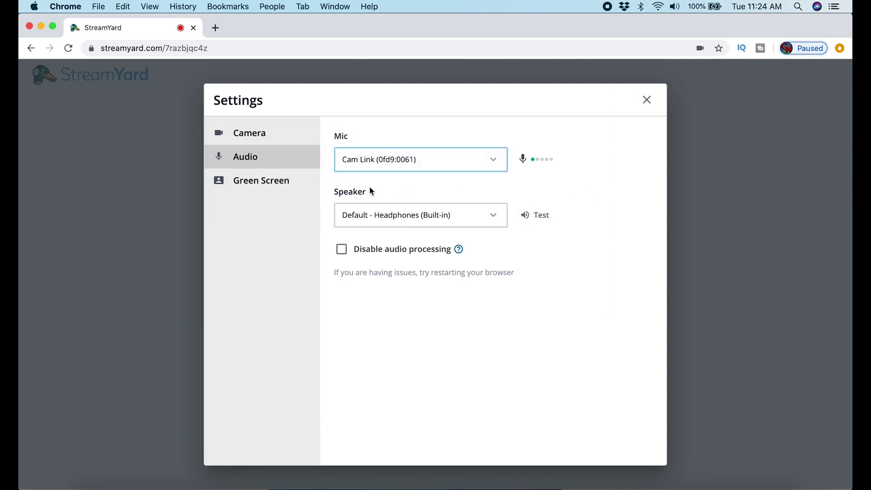
click(652, 104)
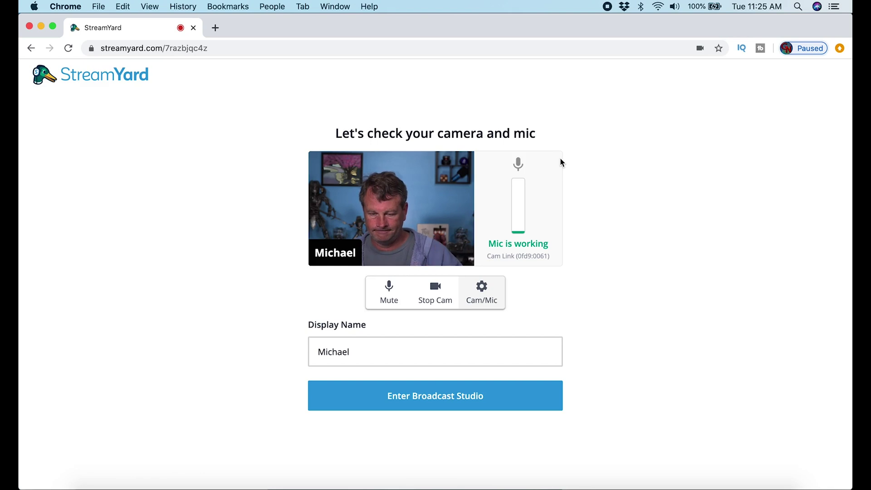
Check the display name, then enter the broadcast studio.
drag(352, 352, 309, 352)
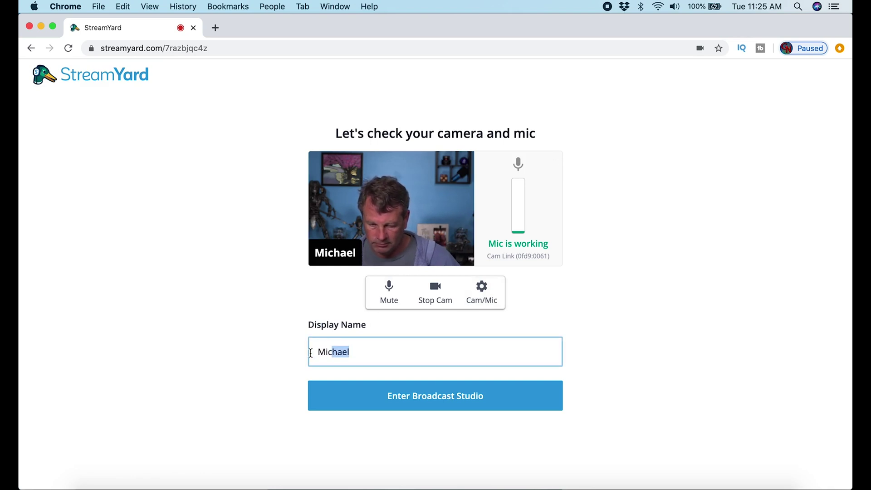
drag(311, 353, 253, 355)
click(247, 357)
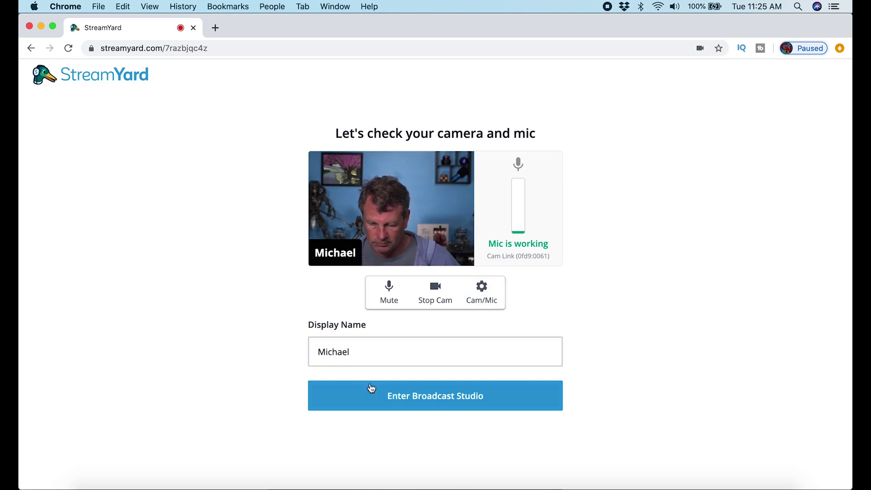
click(459, 394)
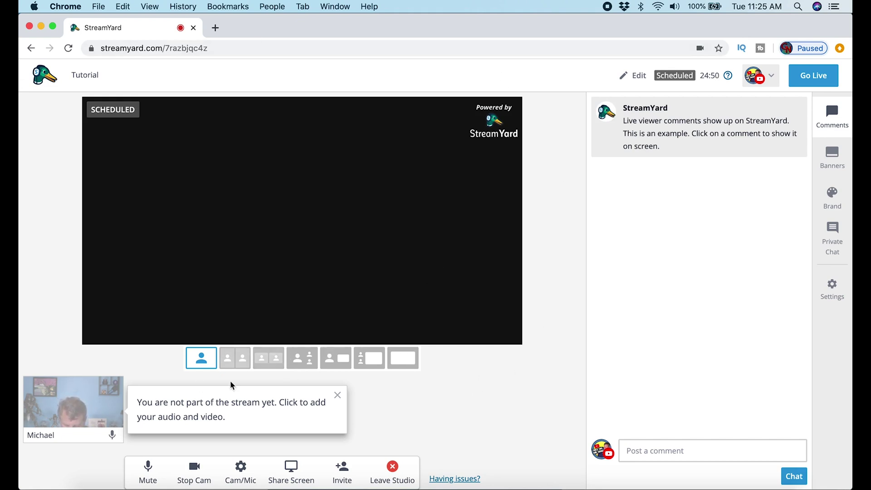
Add your camera to the stream, test the mute and camera toggles, then start screen sharing.
mouse_move(73, 415)
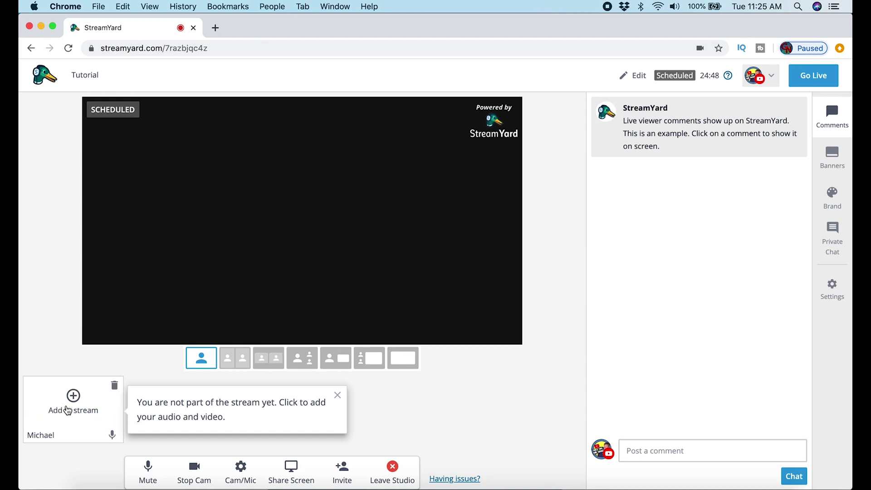
click(70, 401)
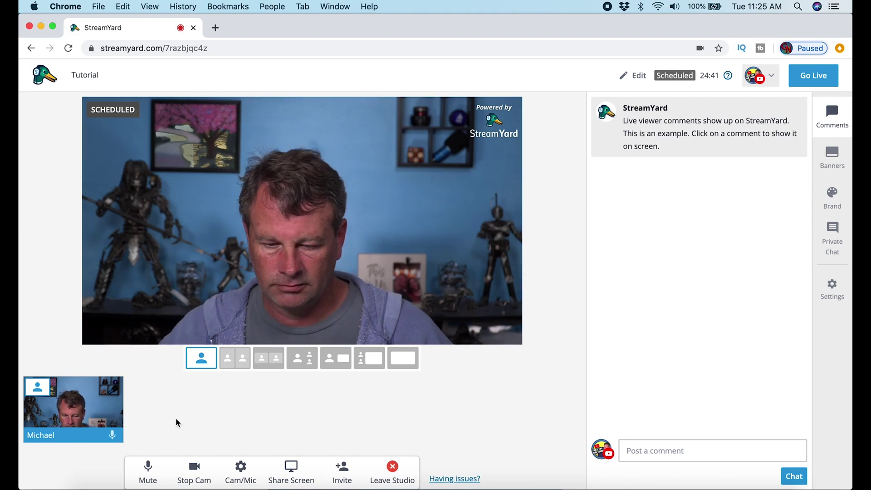
click(149, 473)
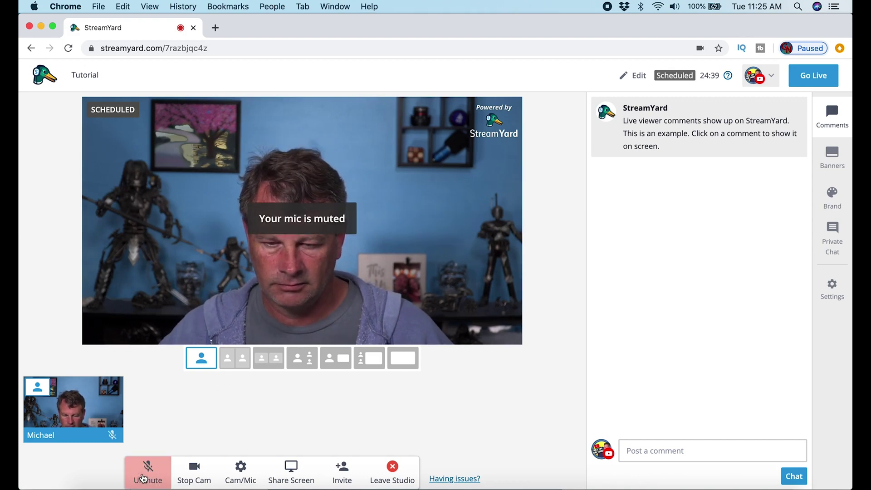
click(144, 477)
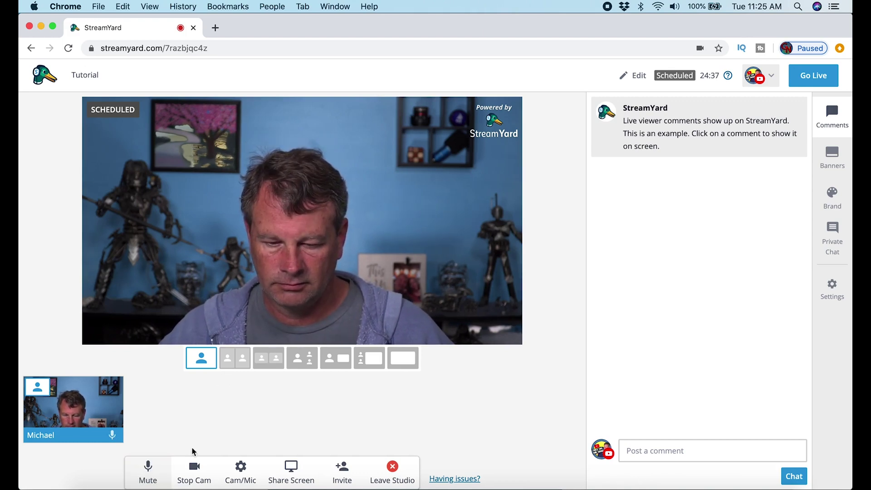
click(184, 473)
click(189, 472)
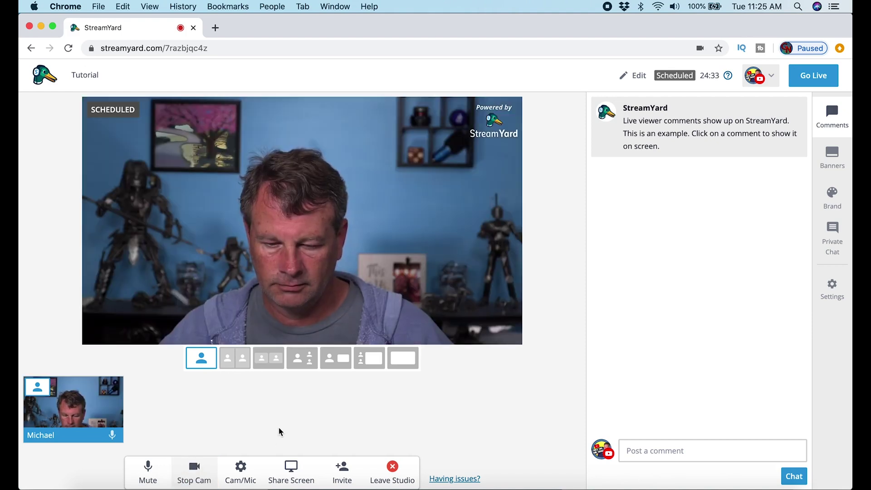
click(291, 472)
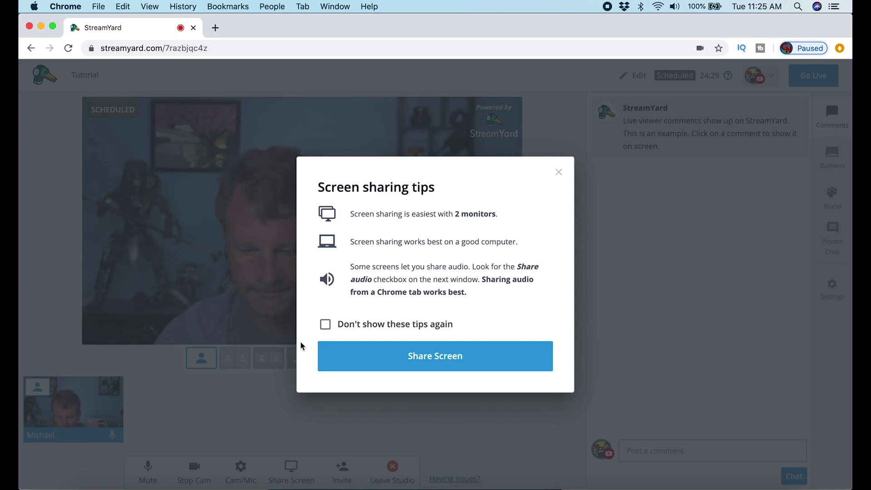
Share the Channel videos - YouTube Studio Chrome tab into the studio.
click(369, 362)
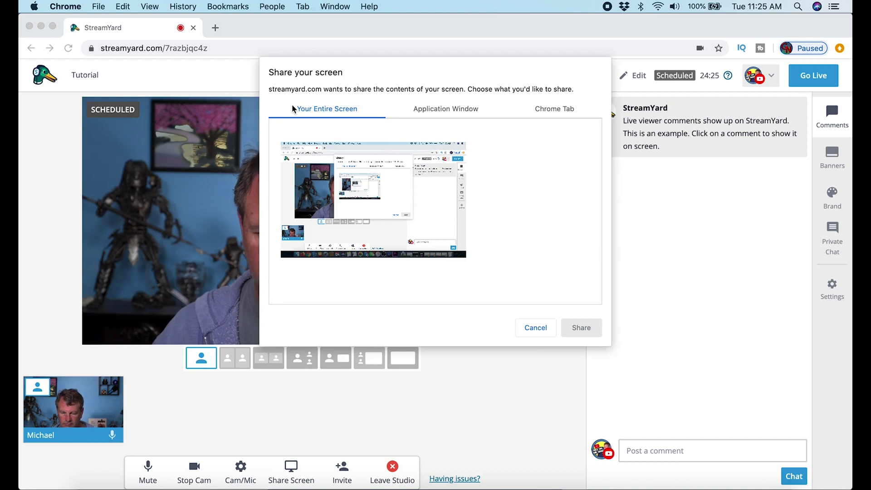
click(428, 110)
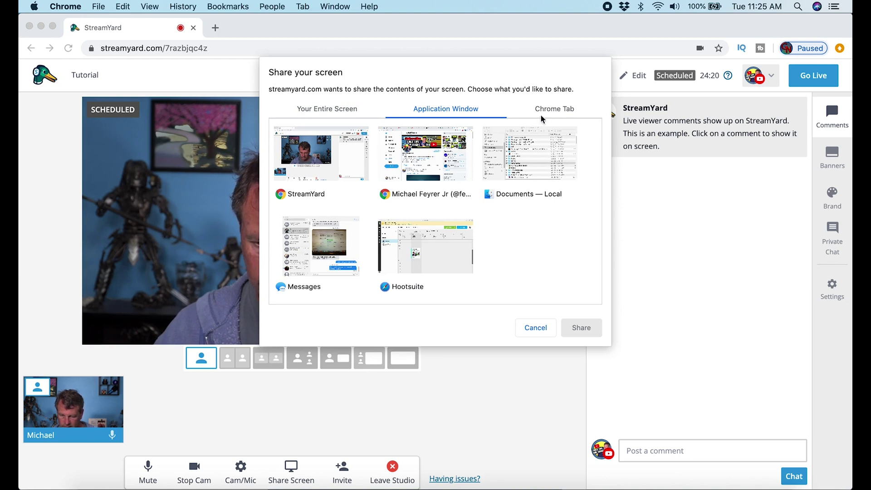
click(557, 114)
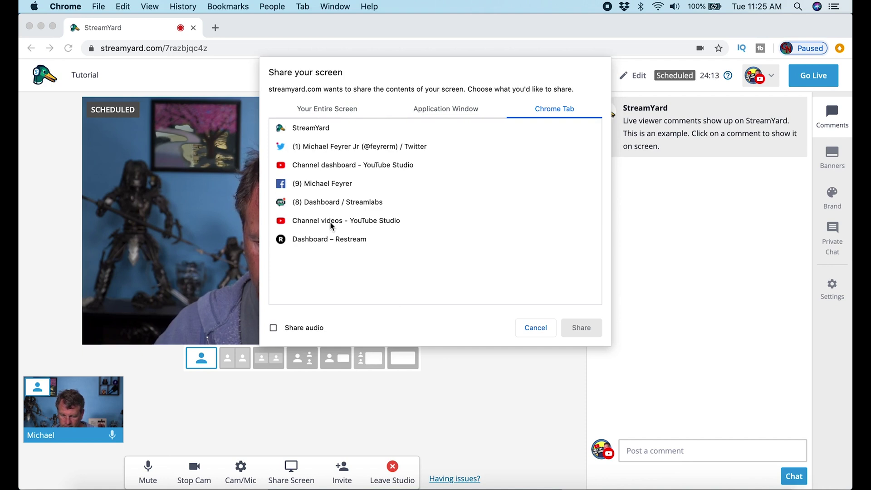
click(331, 222)
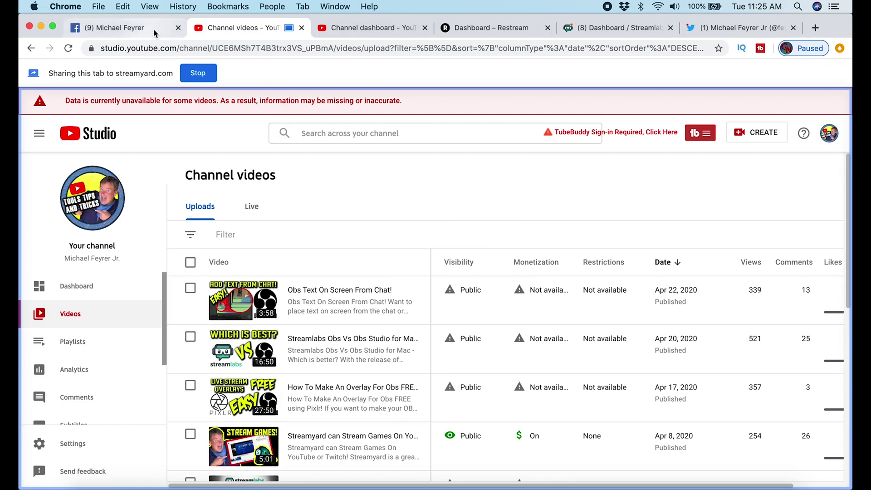
Switch from YouTube Studio back to the StreamYard window via Chrome's Dock menu.
right_click(143, 488)
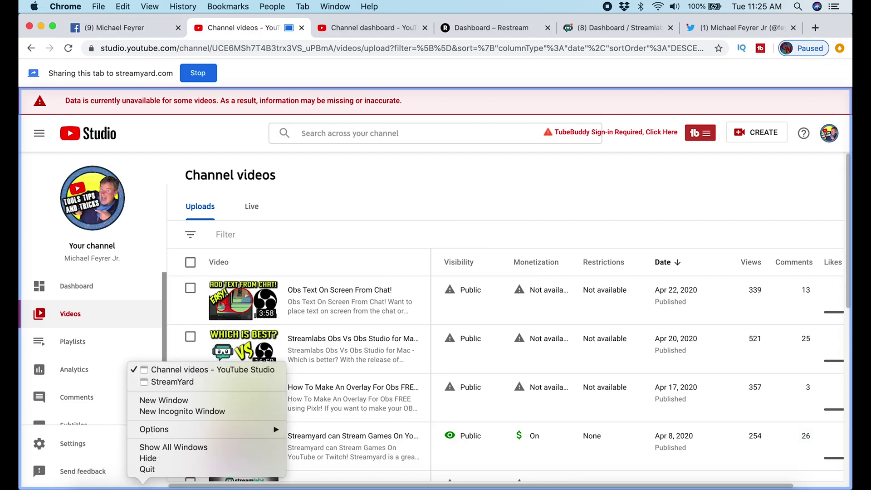
click(167, 382)
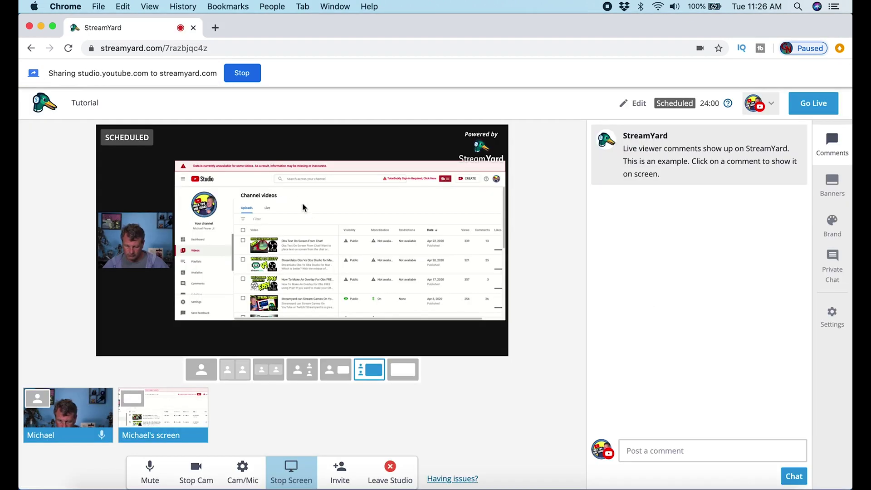
Cycle through the camera-and-screen stage layouts, then stop sharing the YouTube Studio tab.
click(341, 374)
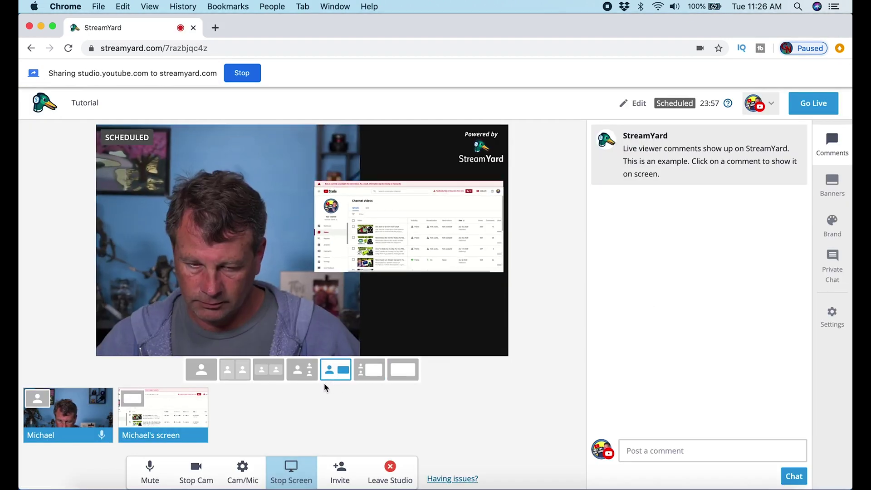
click(397, 371)
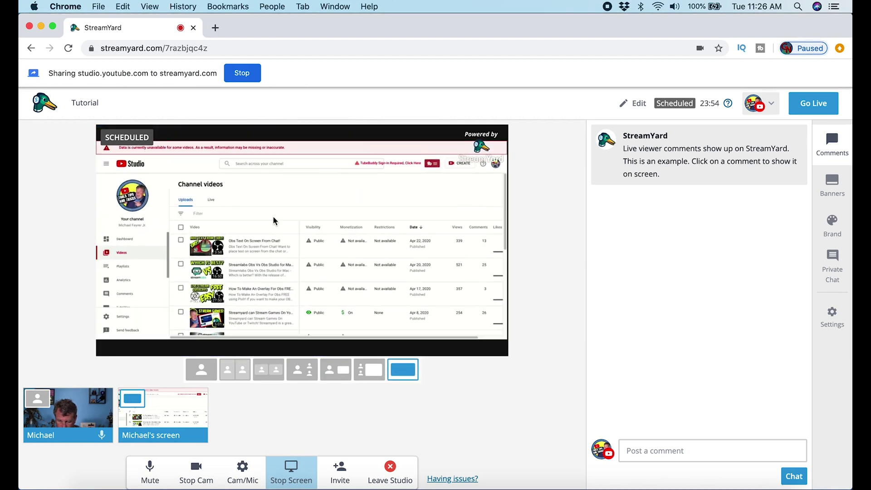
click(267, 376)
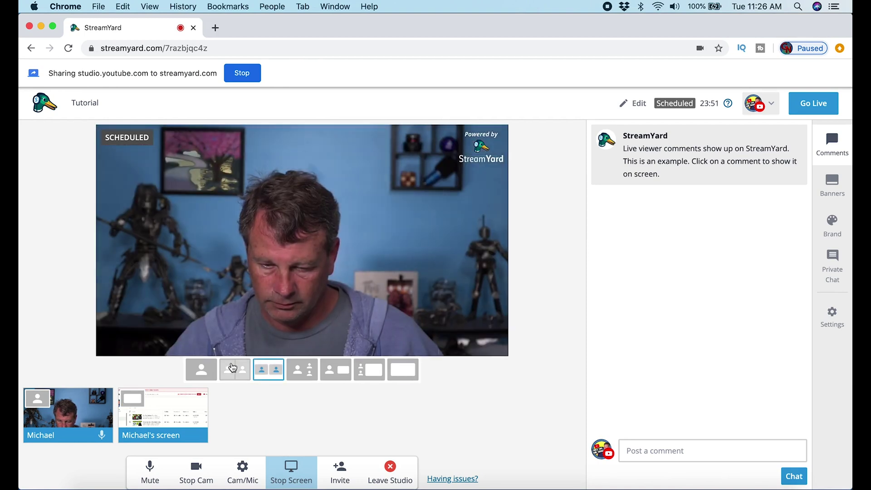
click(199, 369)
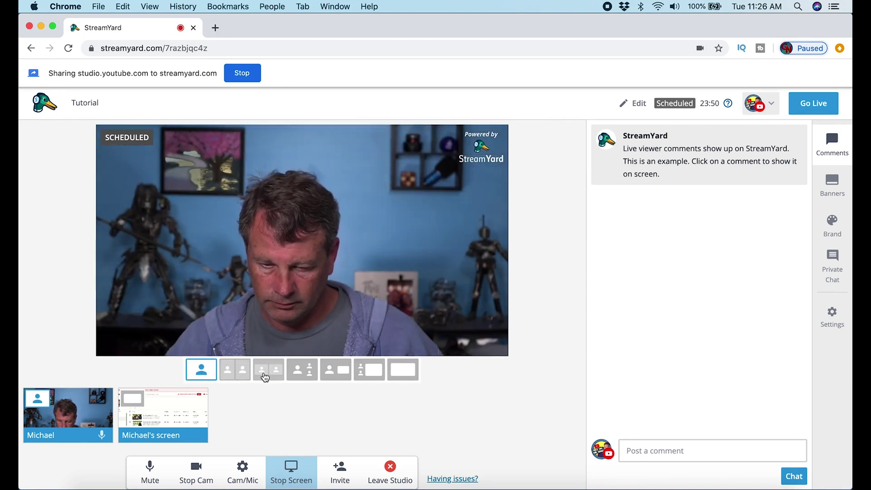
click(302, 370)
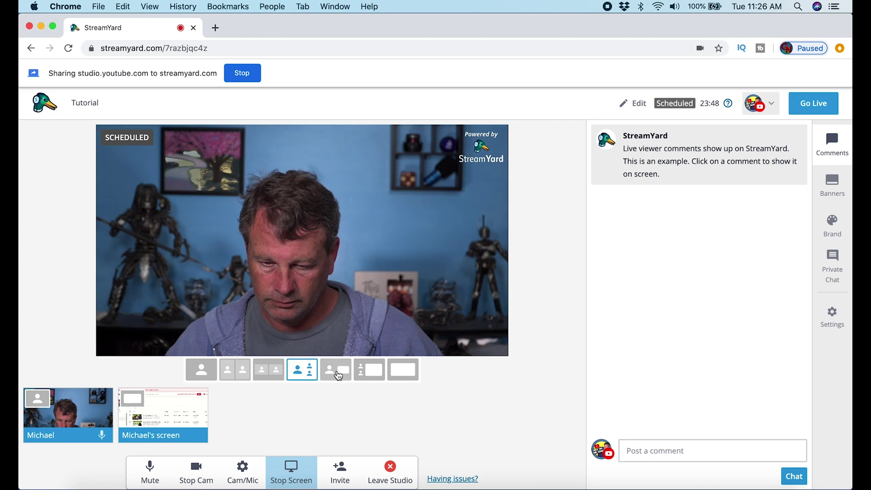
click(338, 375)
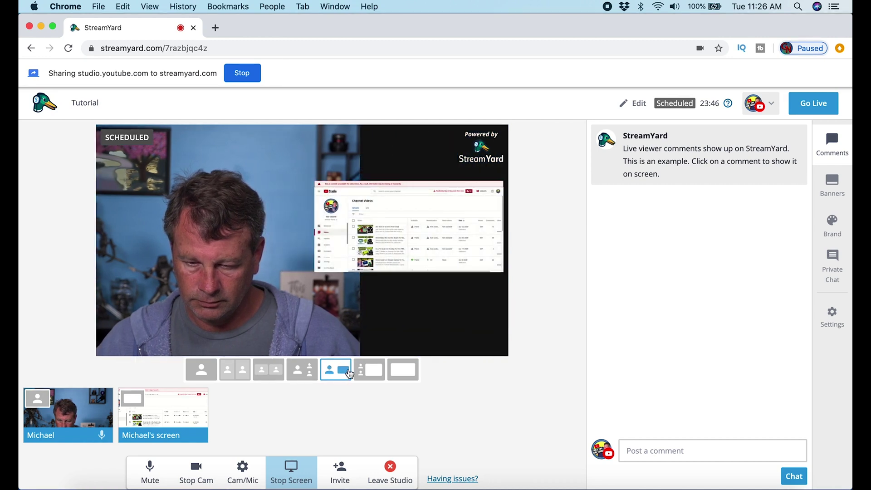
click(370, 371)
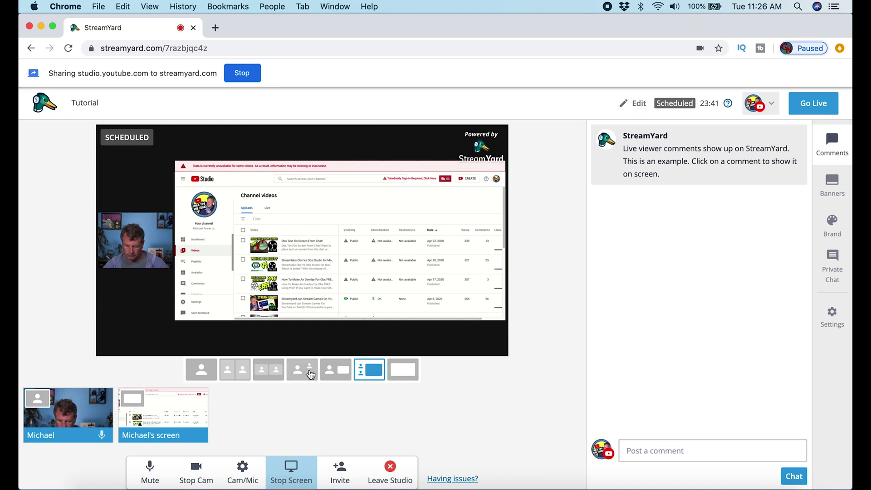
click(291, 470)
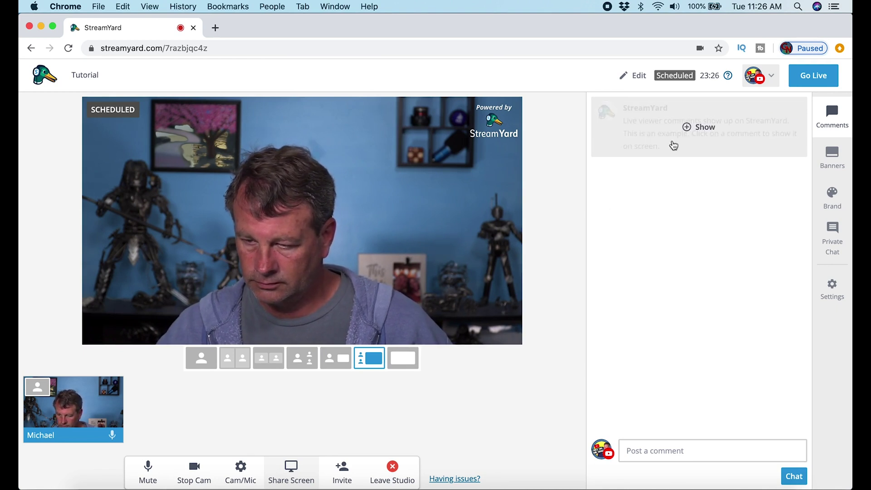
Post the chat comment 'Comments from chat!'.
click(675, 454)
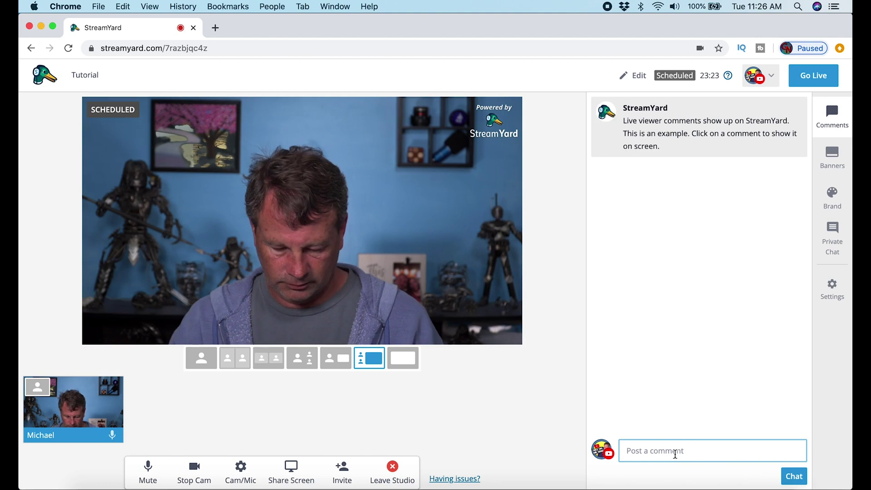
text(Com)
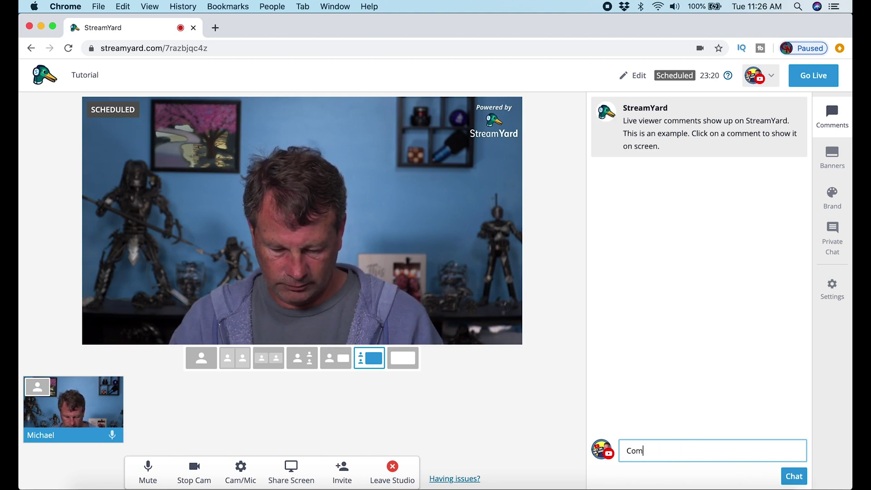
text(ments fro)
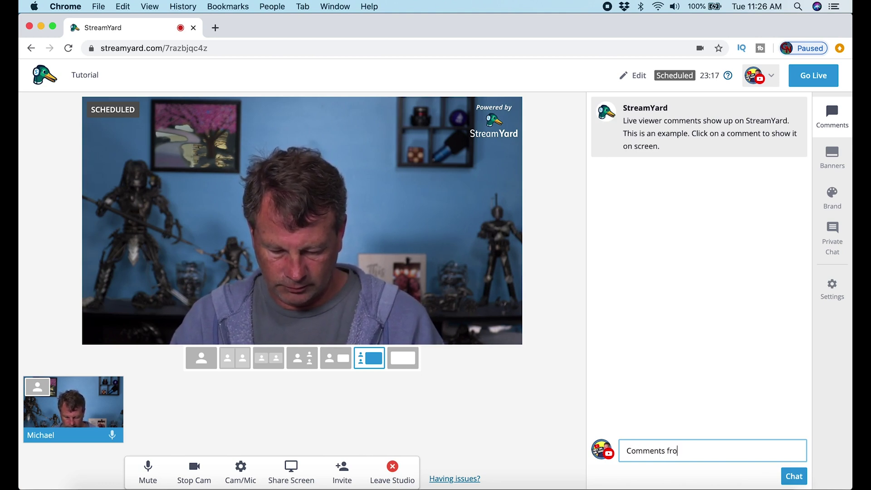
text(m chat!)
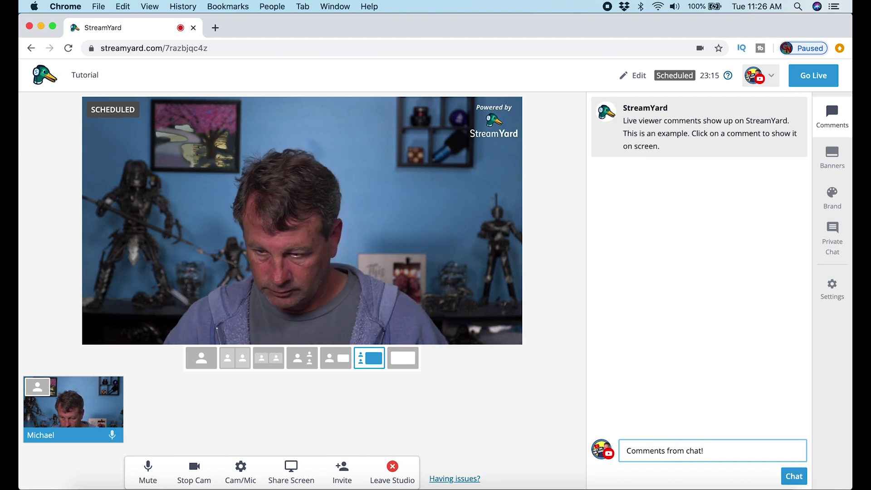
click(794, 476)
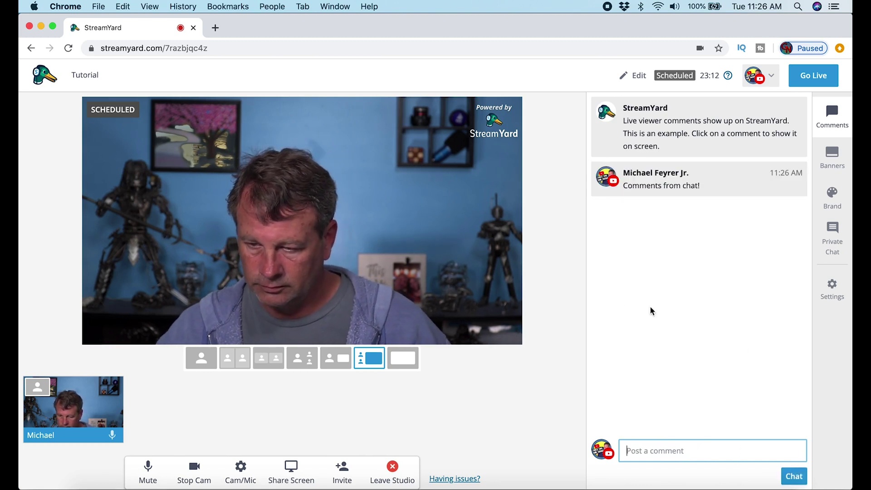
Show and hide the posted comment and the example comment on stream, then open the banners list.
mouse_move(629, 191)
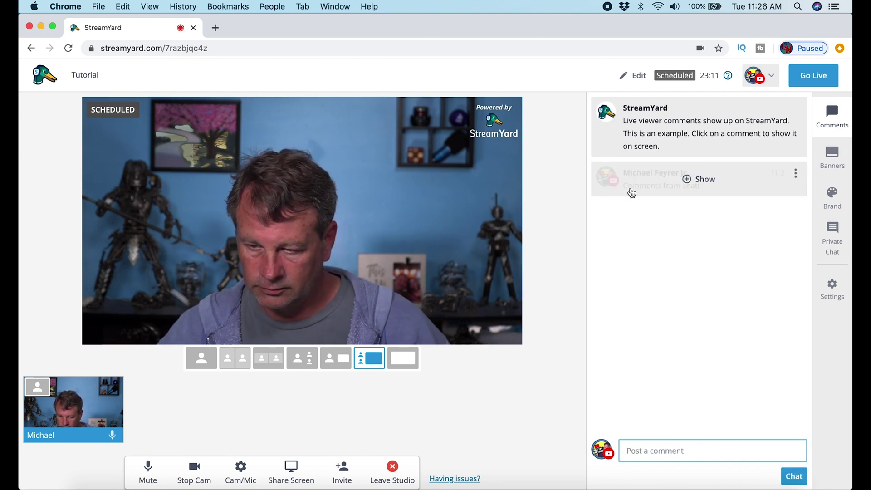
click(687, 181)
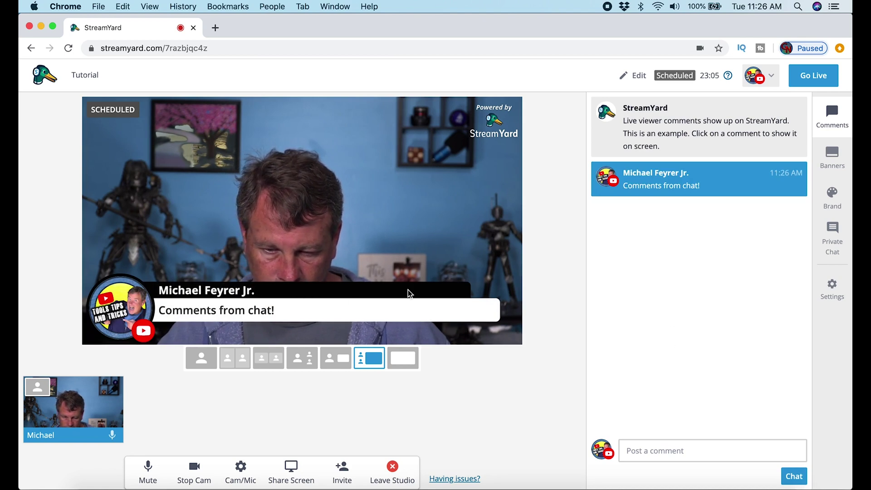
click(690, 180)
click(697, 127)
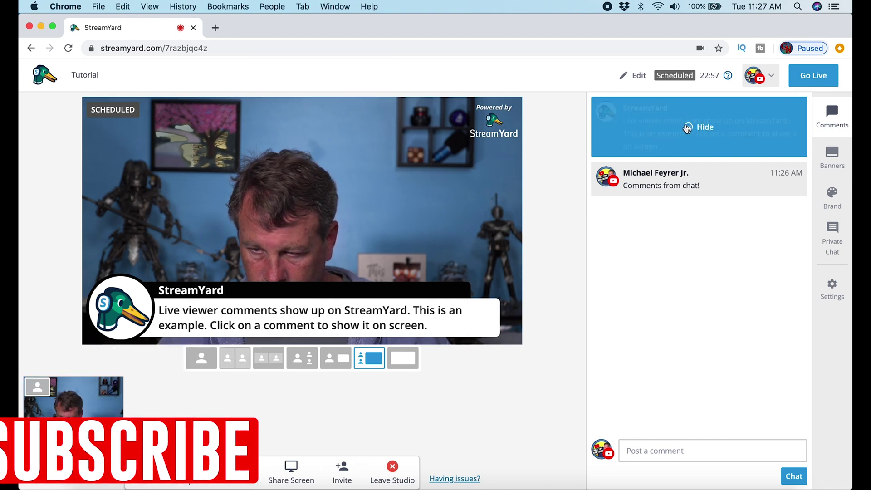
click(661, 143)
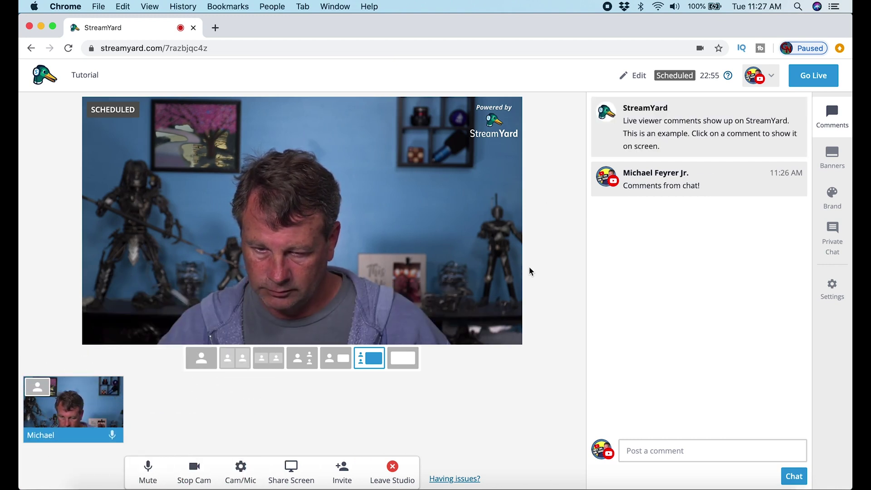
click(836, 159)
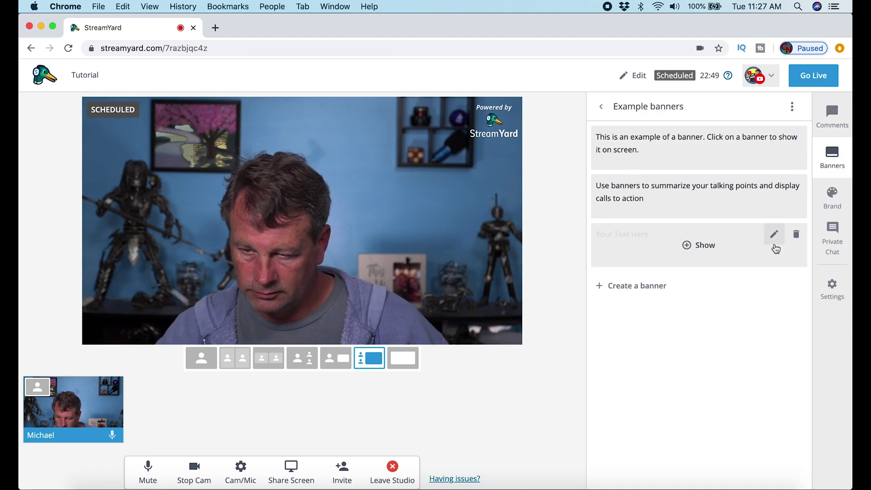
Preview the first banner, then add 'You can write your text here' to the Your Text Here banner and preview it.
click(686, 150)
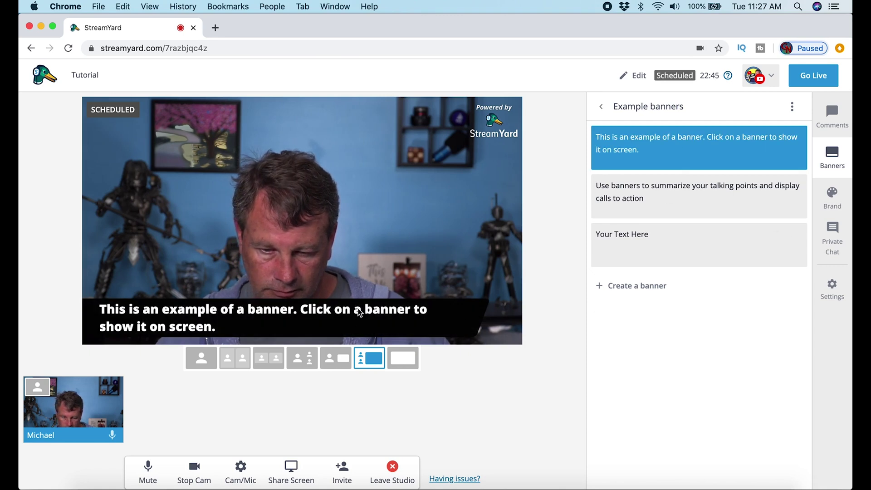
click(700, 146)
click(663, 235)
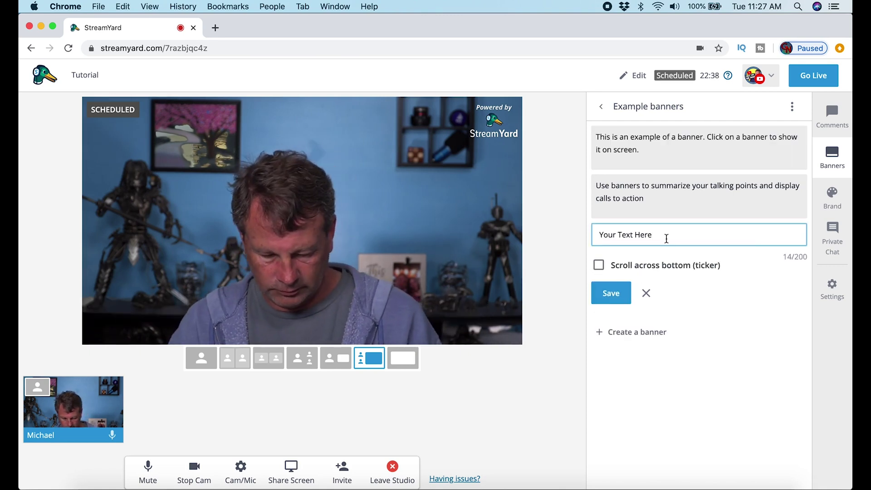
text(You can write yo)
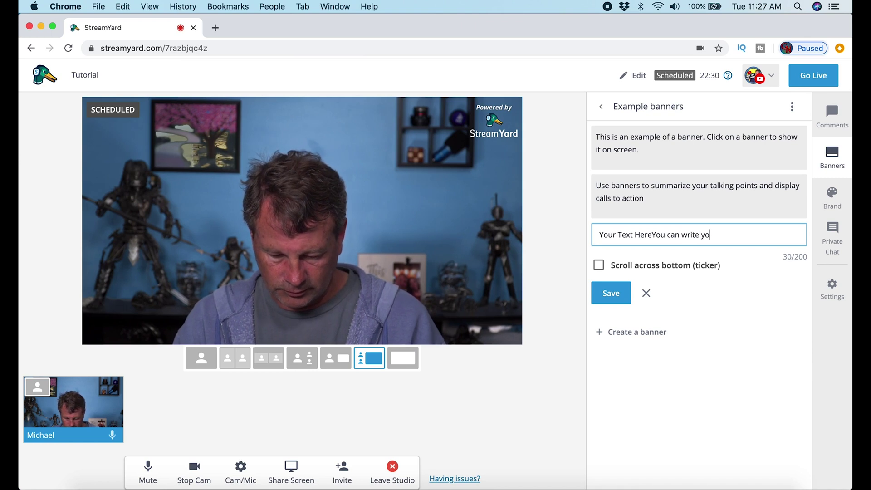
text(ur text here)
click(611, 293)
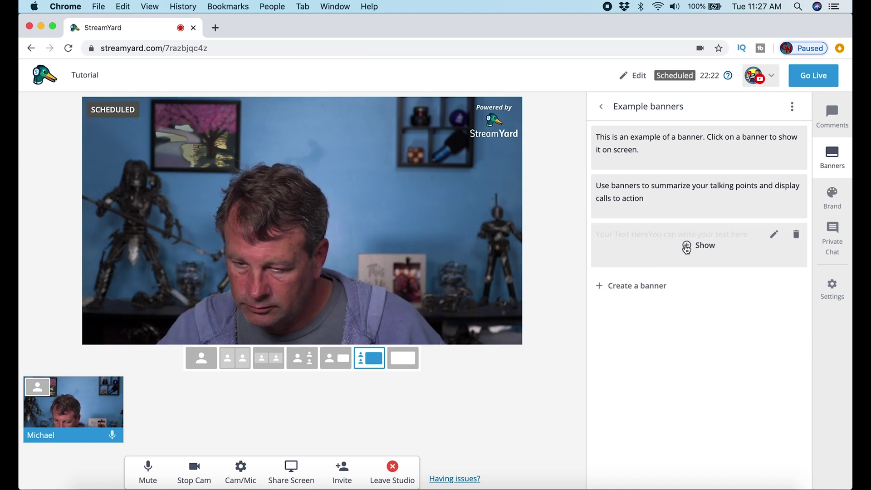
click(686, 247)
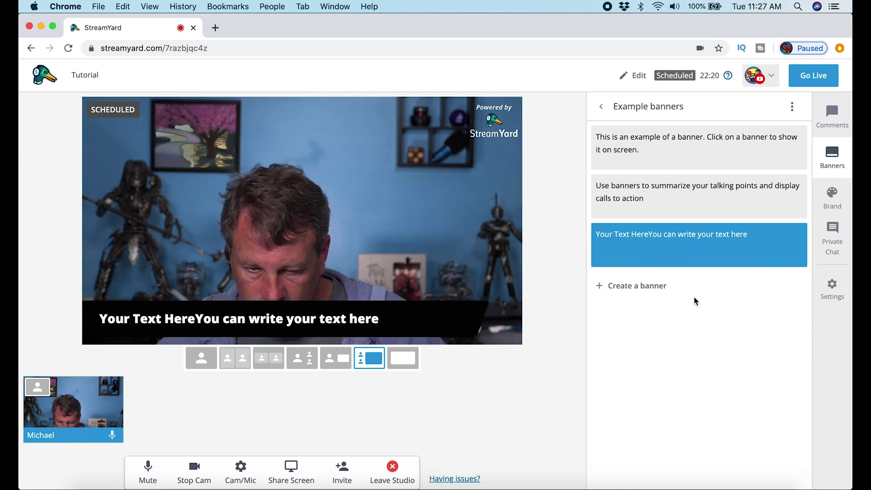
mouse_move(693, 259)
click(692, 259)
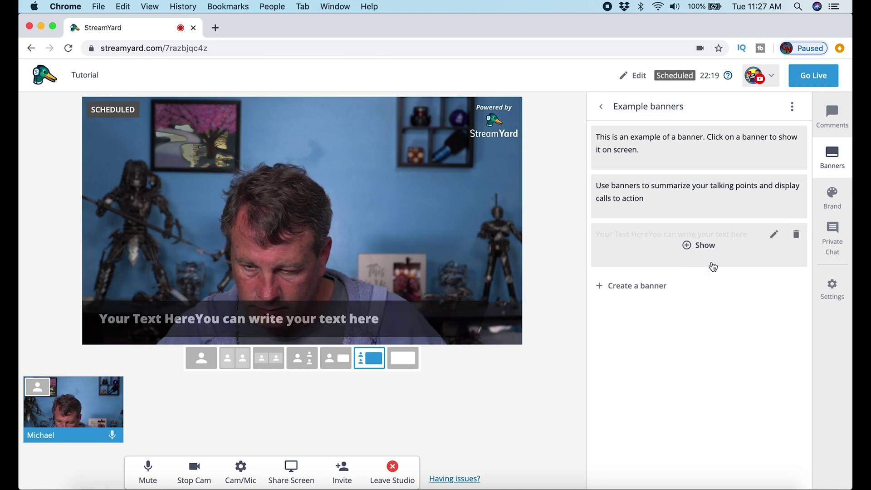
Make the banner scroll across the bottom as a ticker, show it, then hide it.
click(774, 234)
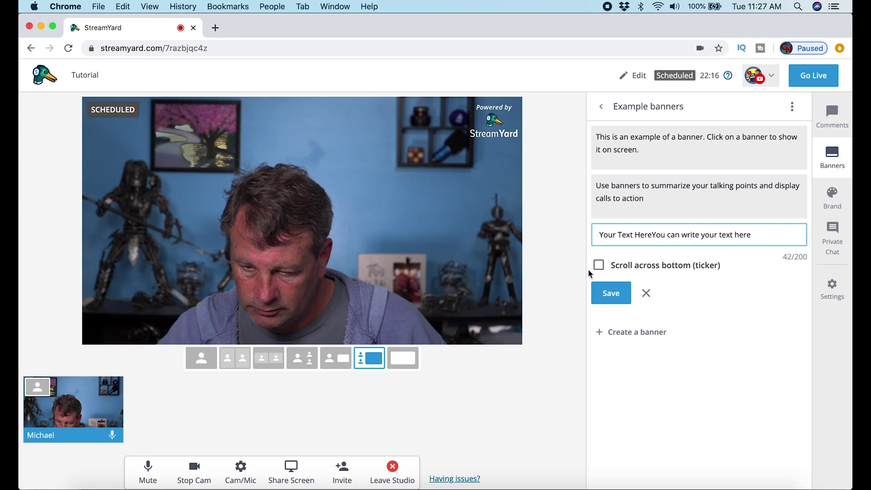
click(600, 266)
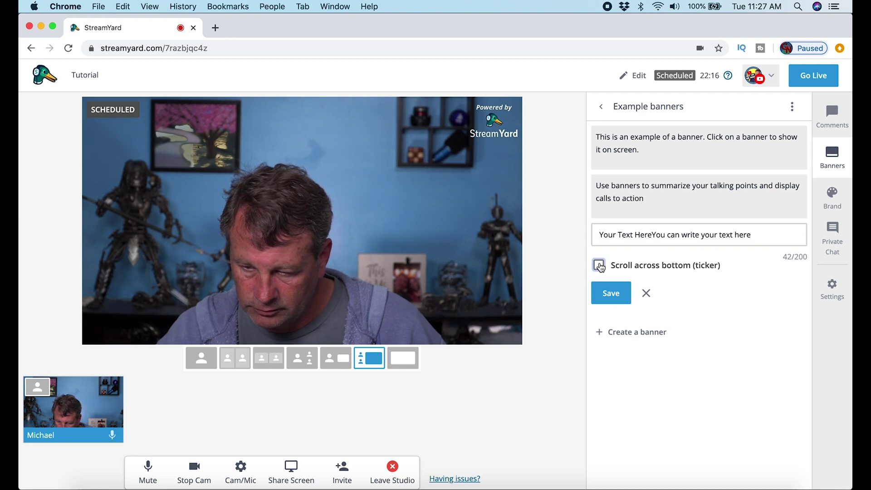
click(617, 296)
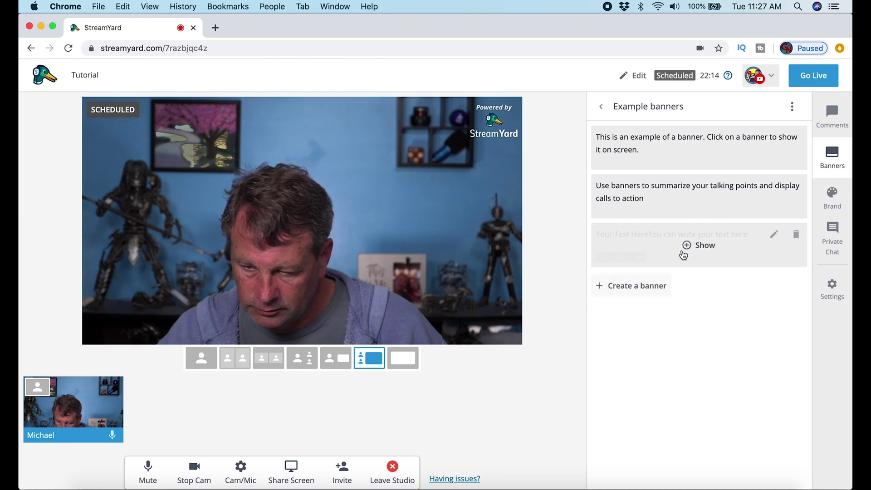
click(697, 247)
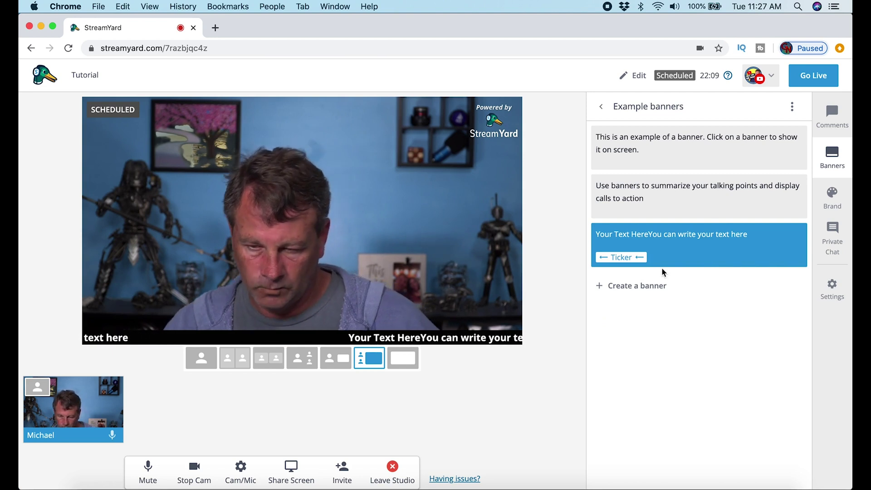
mouse_move(637, 263)
click(696, 247)
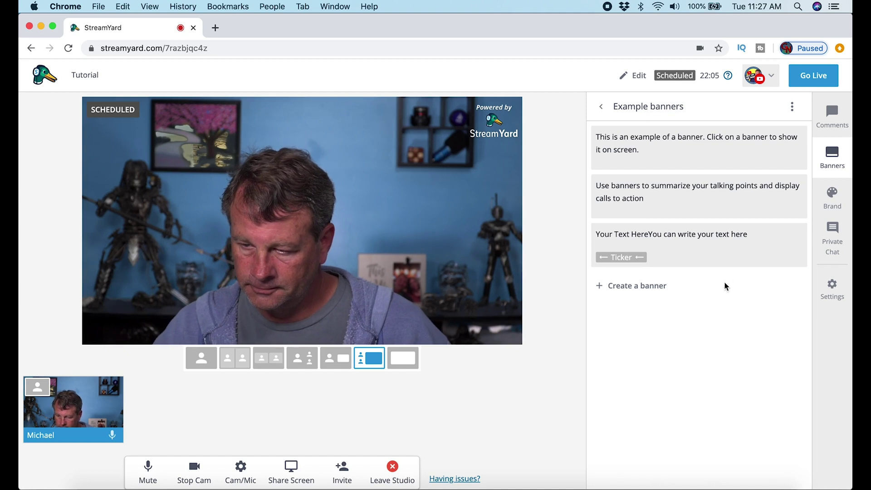
In Brand settings, try the Minimal theme, then return to the Default theme.
click(831, 205)
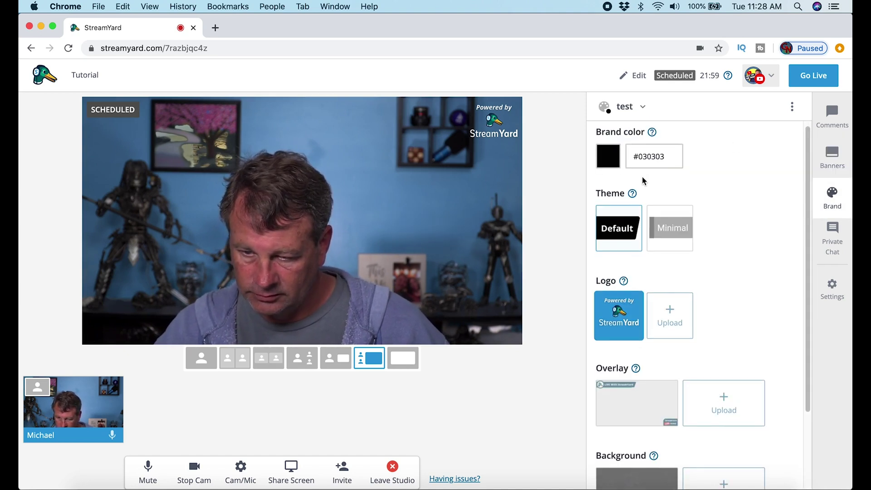
scroll(644, 190, down, 2)
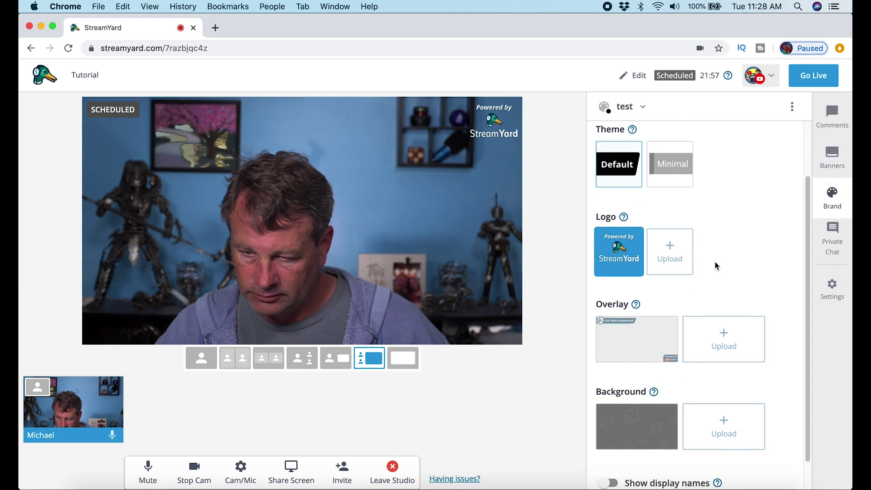
scroll(714, 263, up, 2)
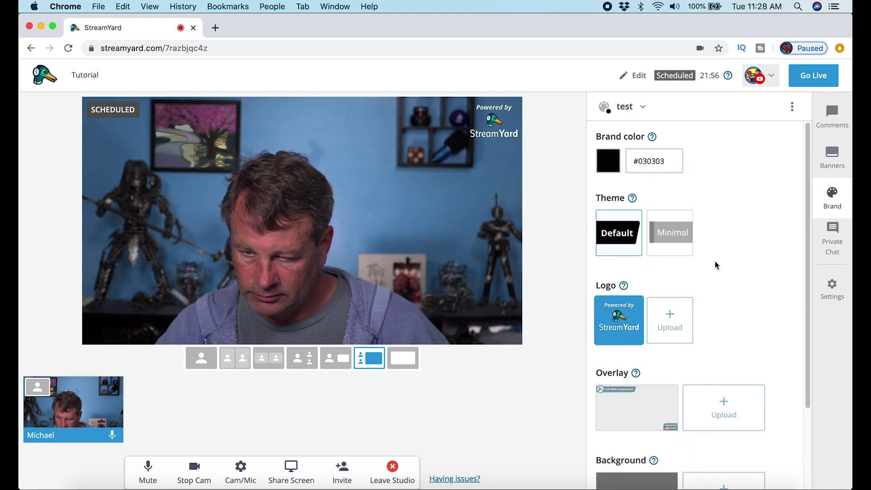
click(665, 234)
click(602, 235)
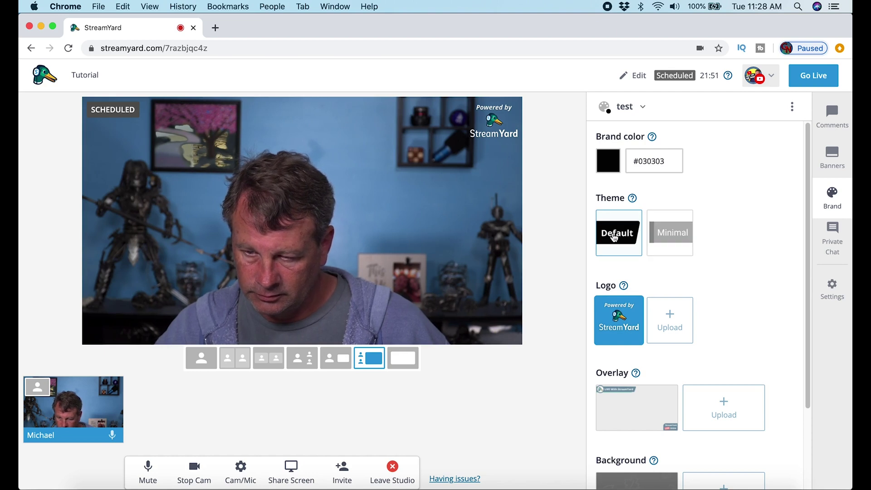
Show and hide the built-in overlay, then apply the dark background image.
scroll(680, 249, down, 1)
scroll(680, 249, down, 4)
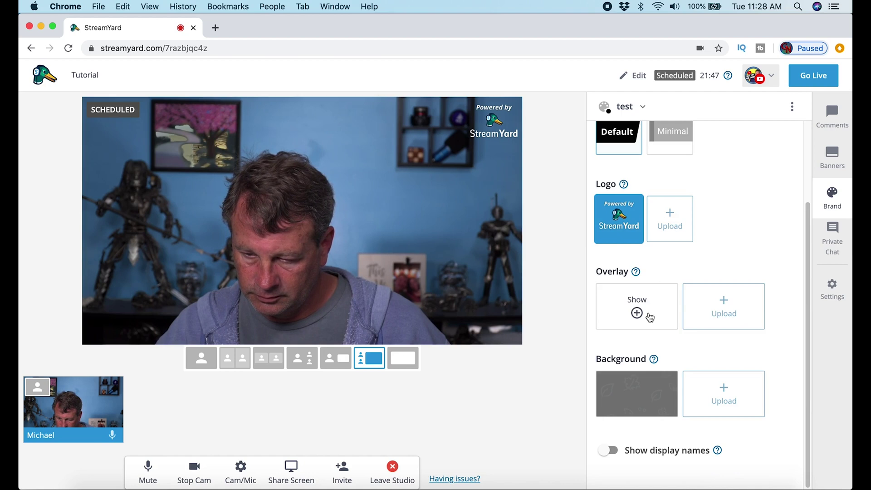
click(649, 318)
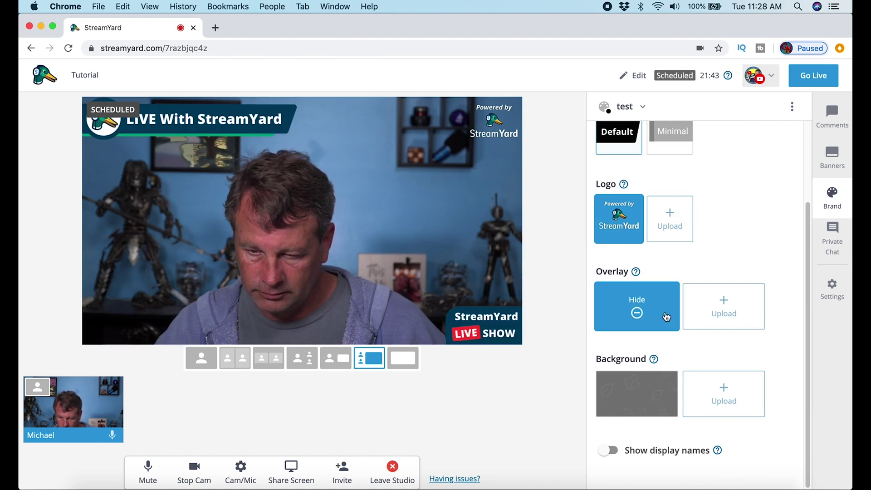
click(666, 317)
click(637, 400)
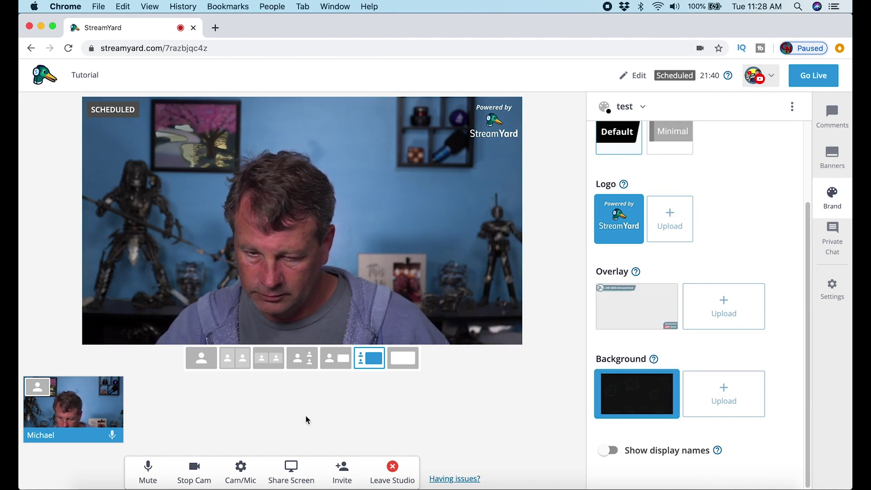
Share the YouTube Studio Channel dashboard Chrome tab into the studio.
click(336, 358)
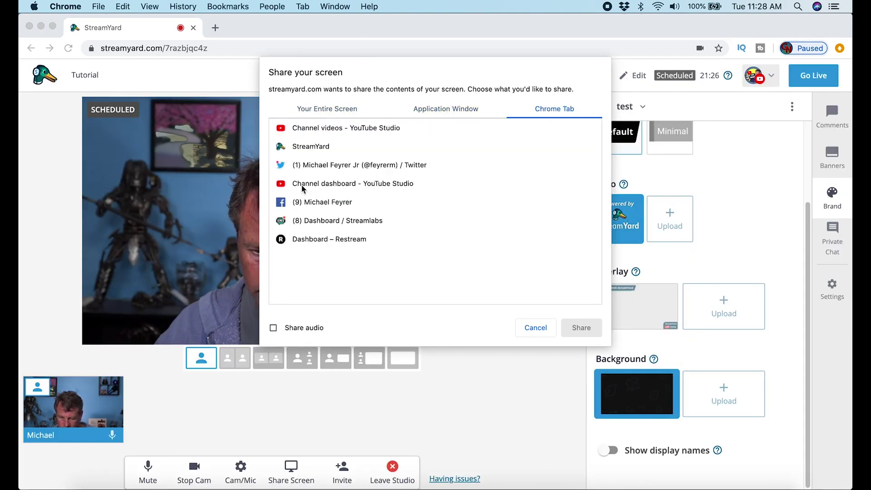
double_click(302, 183)
right_click(214, 485)
click(166, 398)
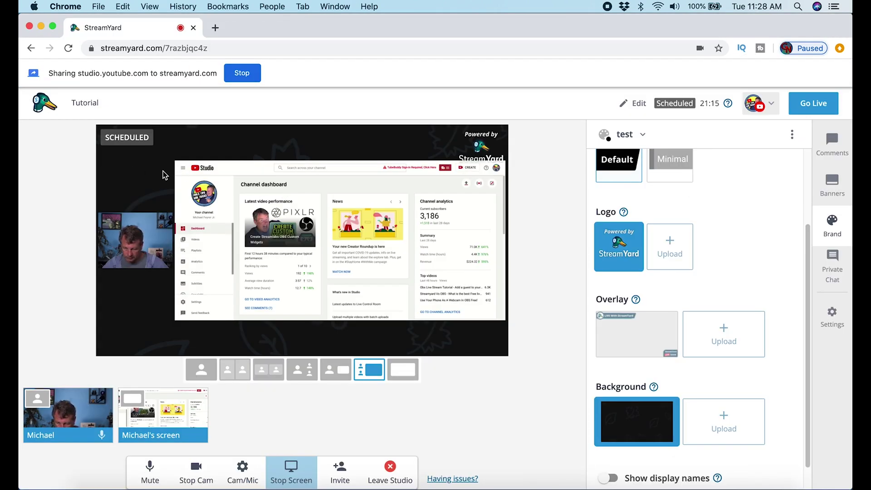
Turn on 'Show display names' and switch to the single-person layout.
scroll(598, 380, down, 1)
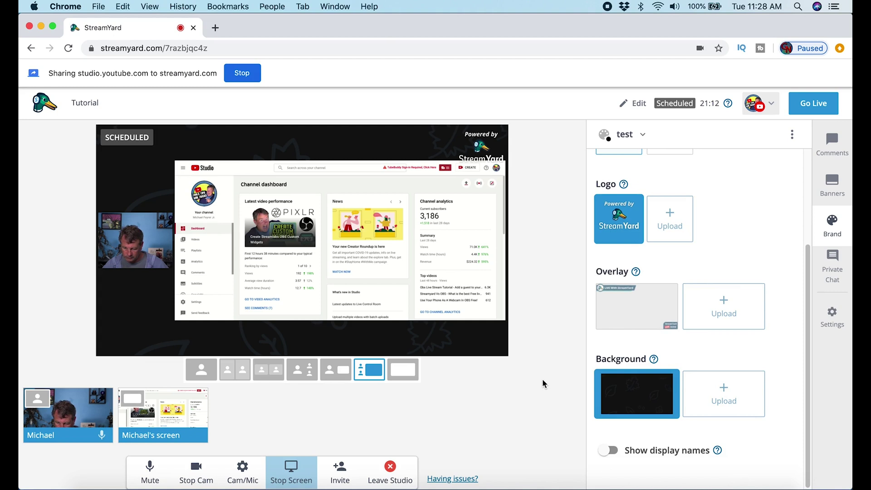
click(607, 452)
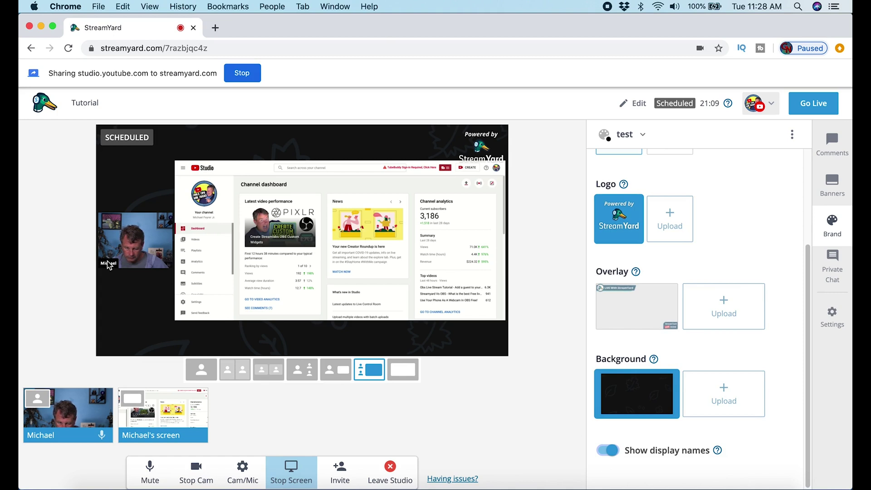
click(193, 375)
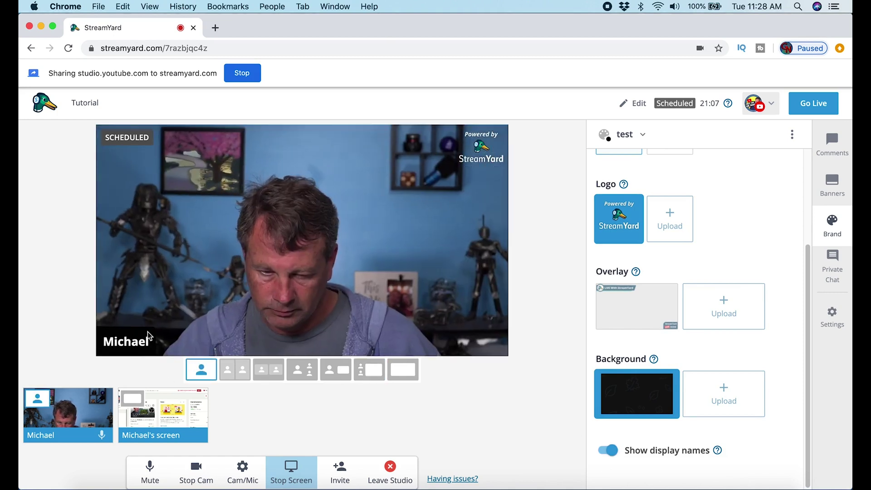
Set the brand colour to dark red #8f3333 and close the colour picker.
scroll(641, 296, up, 3)
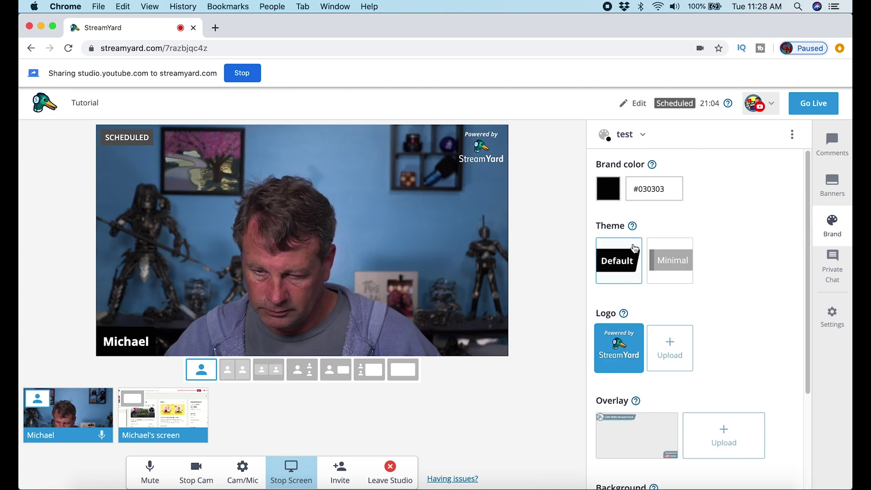
click(609, 198)
drag(667, 239, 656, 240)
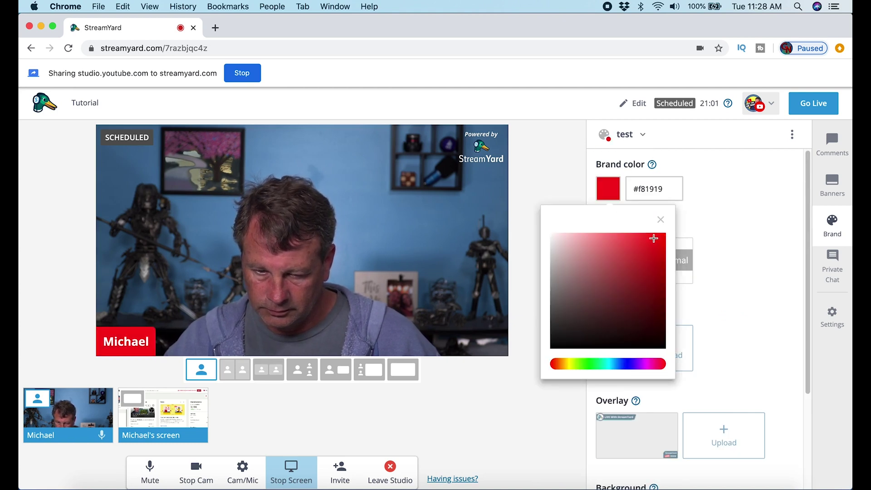
drag(609, 323, 661, 340)
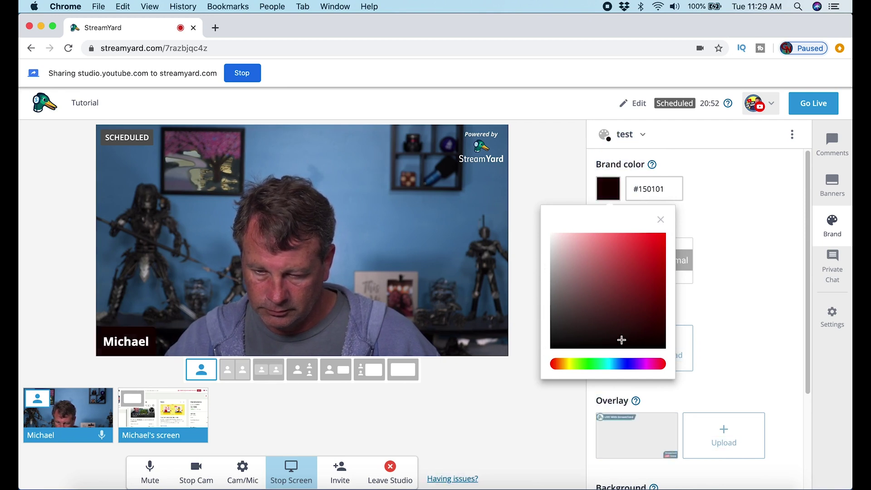
click(643, 253)
click(624, 284)
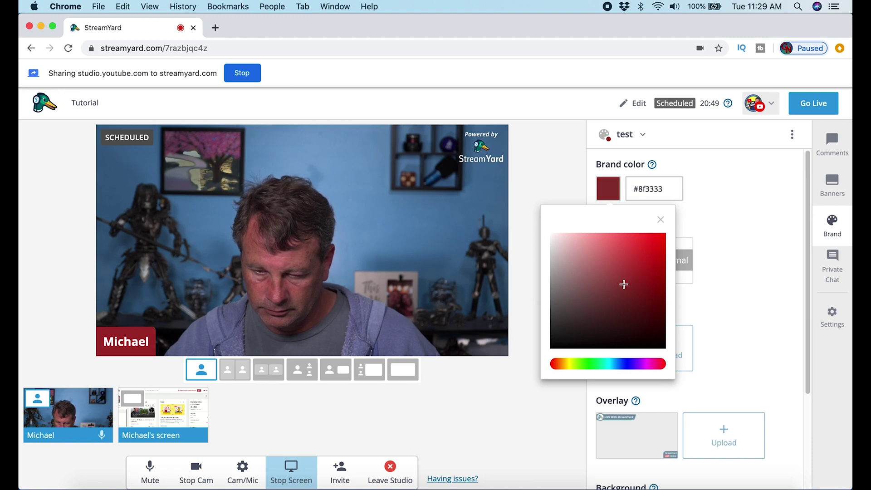
click(762, 230)
scroll(725, 309, down, 3)
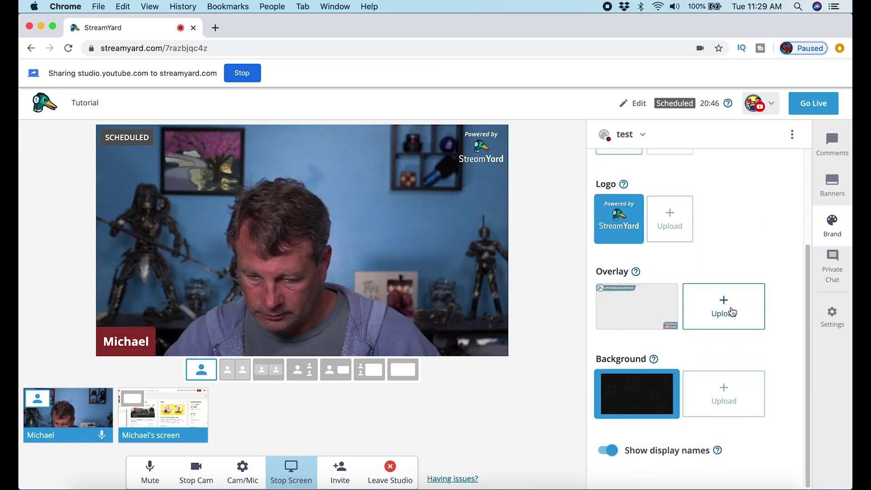
Send guests the private chat message 'Ghat here with Guests not yet added to stream'.
click(833, 267)
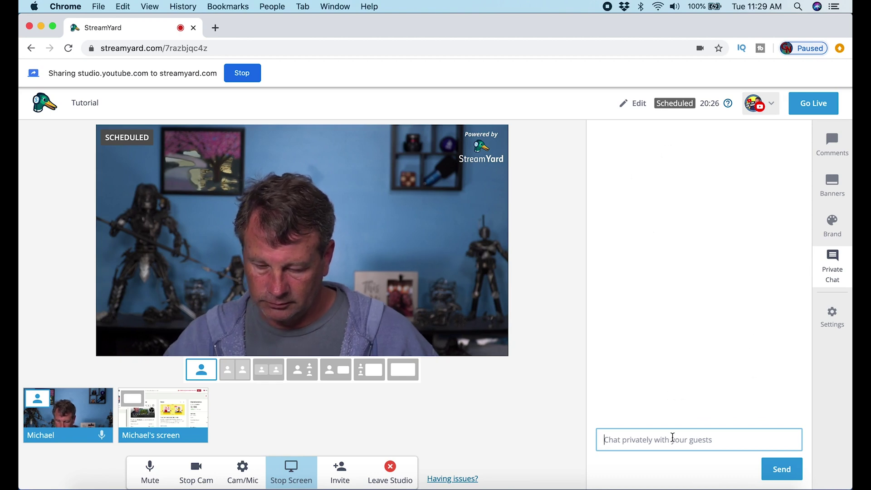
text(Ghat here wit)
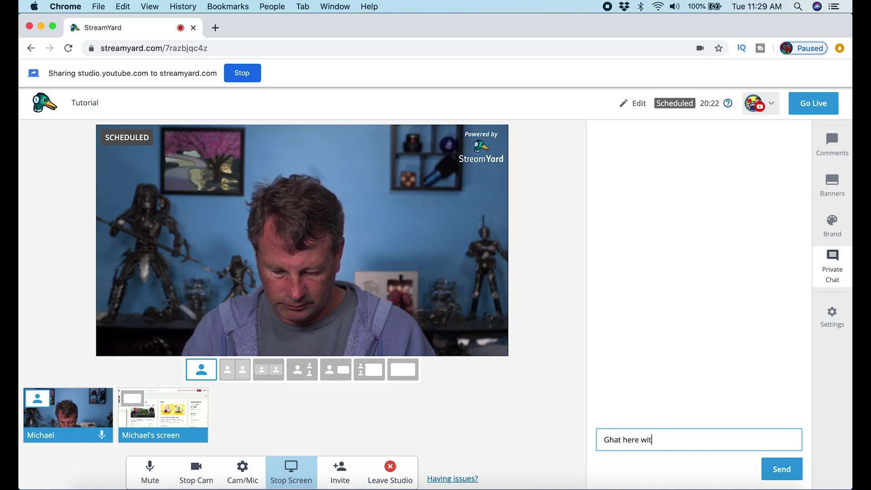
text(h )
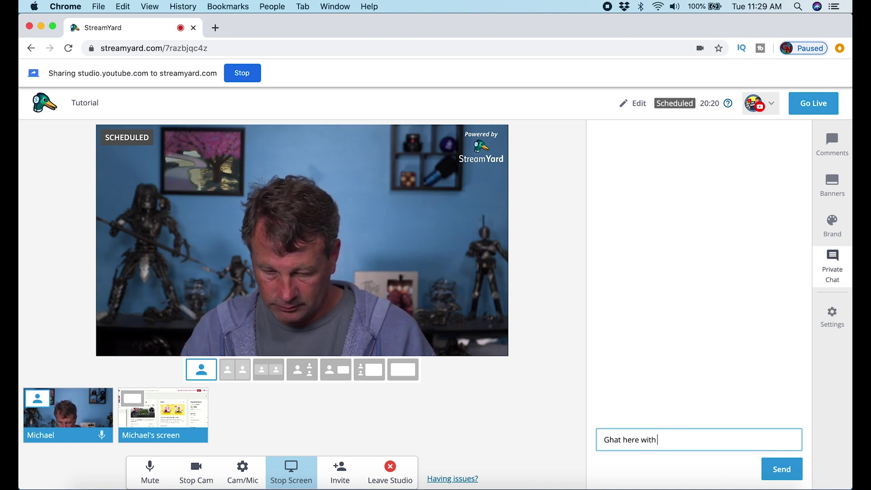
text(Guest)
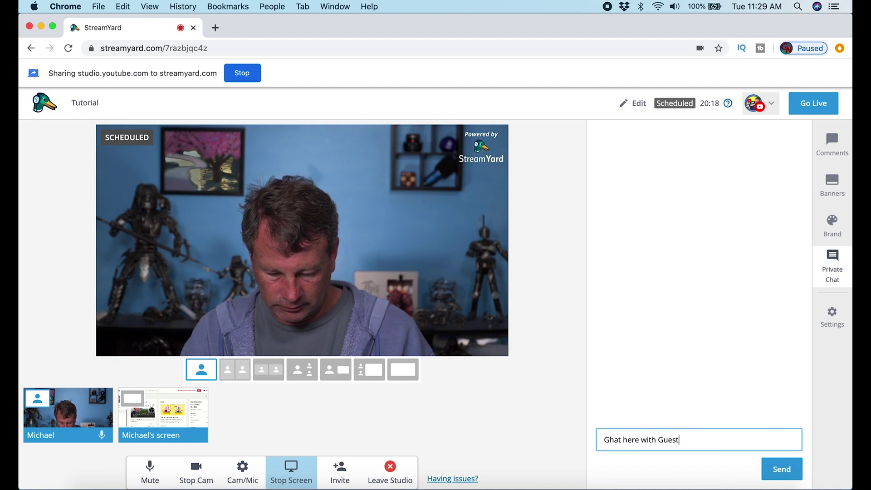
text(s)
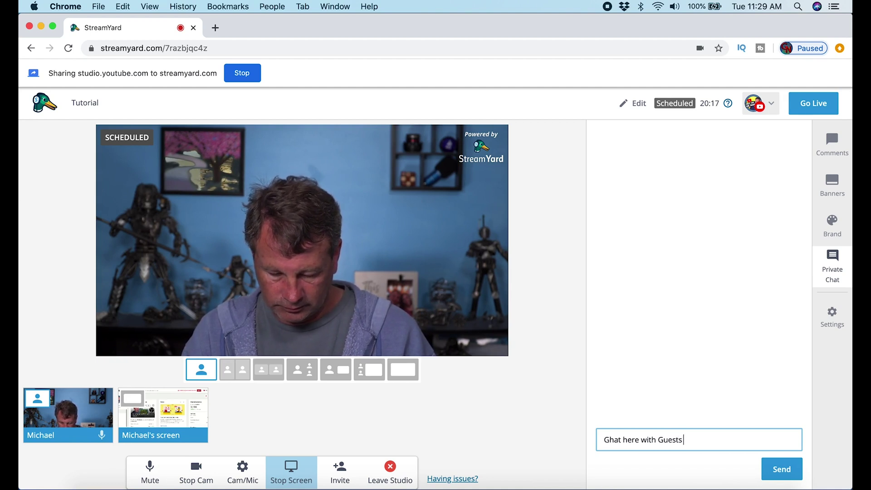
text( not yet)
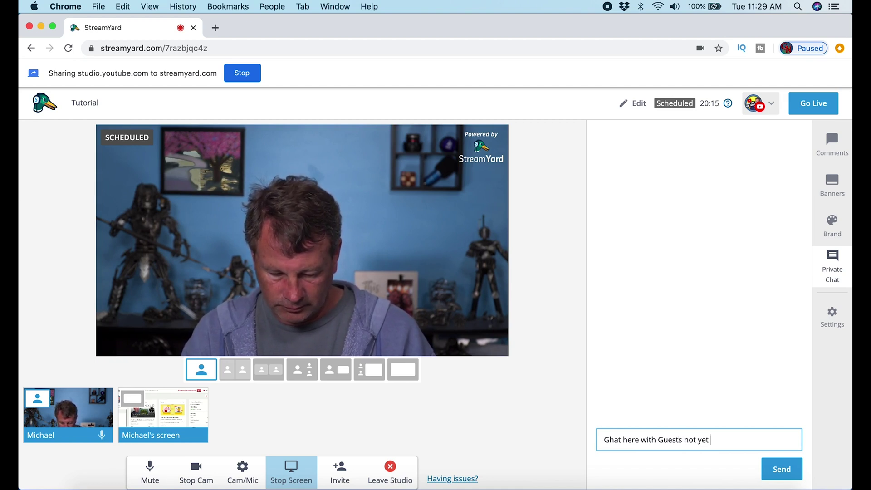
text( added to stream)
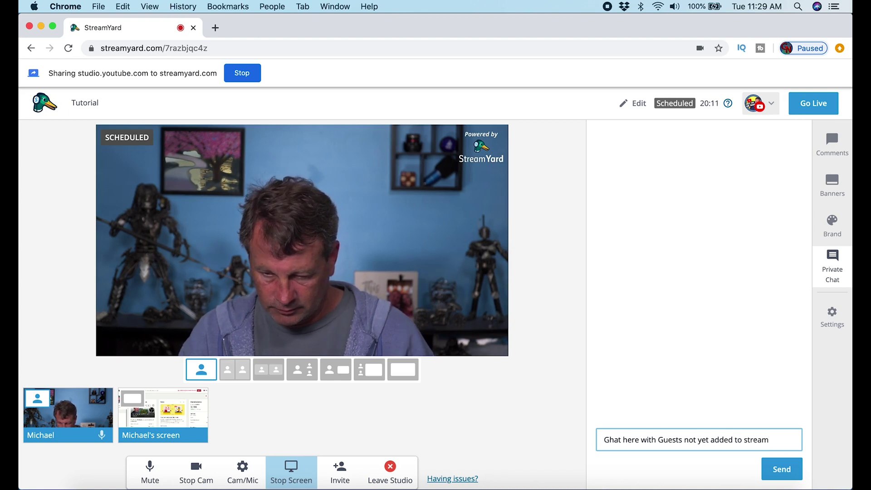
key(Return)
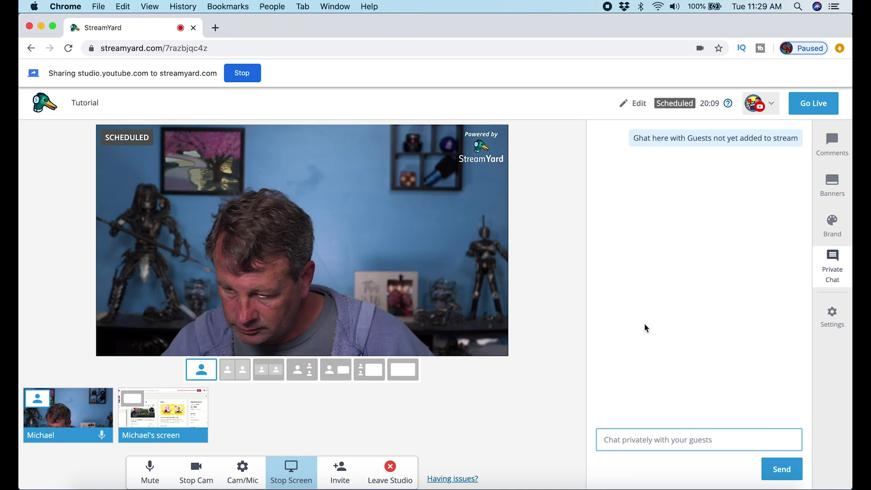
click(832, 312)
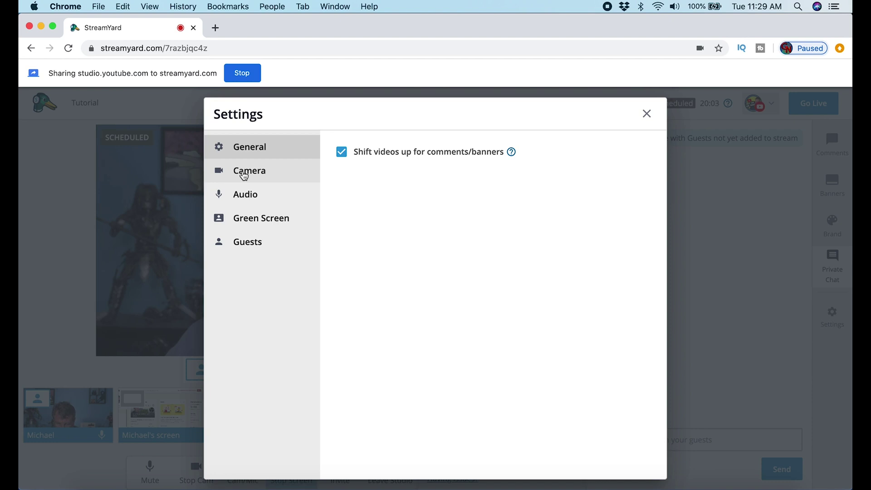
click(245, 175)
click(247, 195)
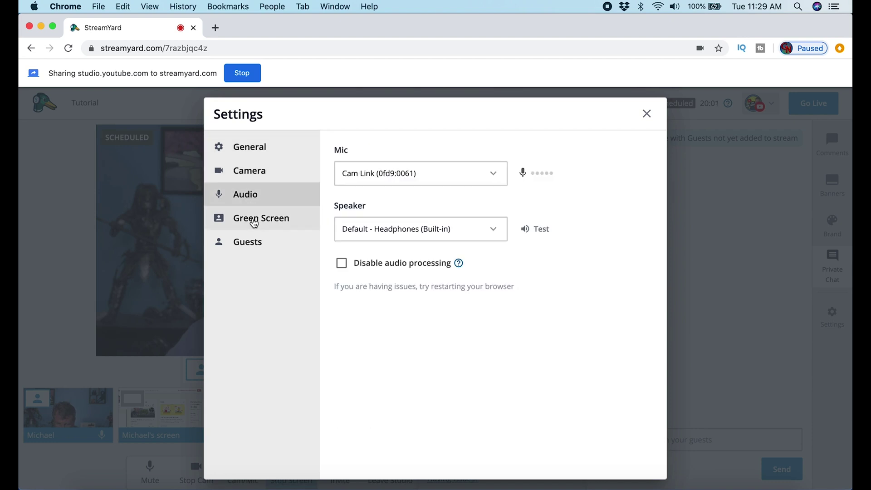
click(255, 222)
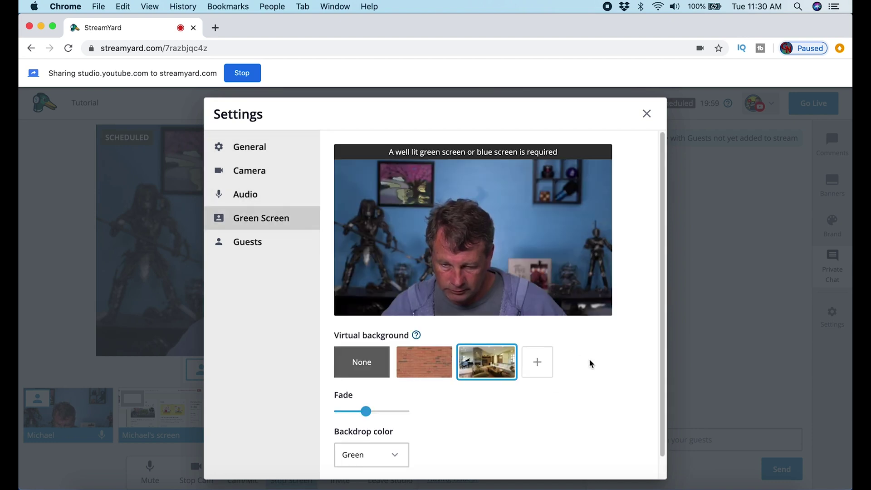
scroll(590, 363, down, 1)
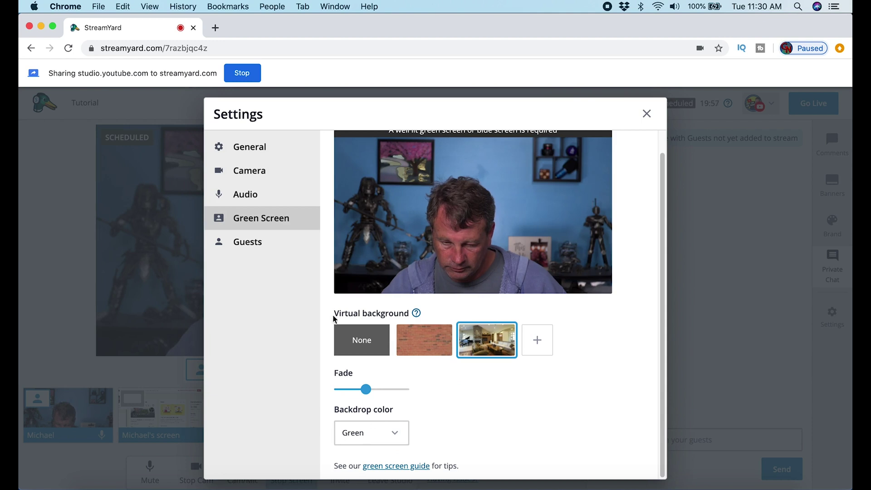
click(248, 245)
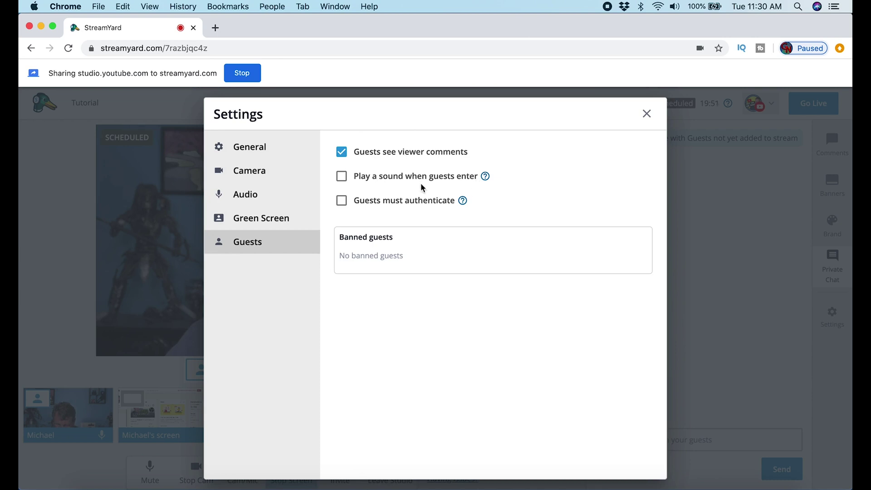
mouse_move(485, 179)
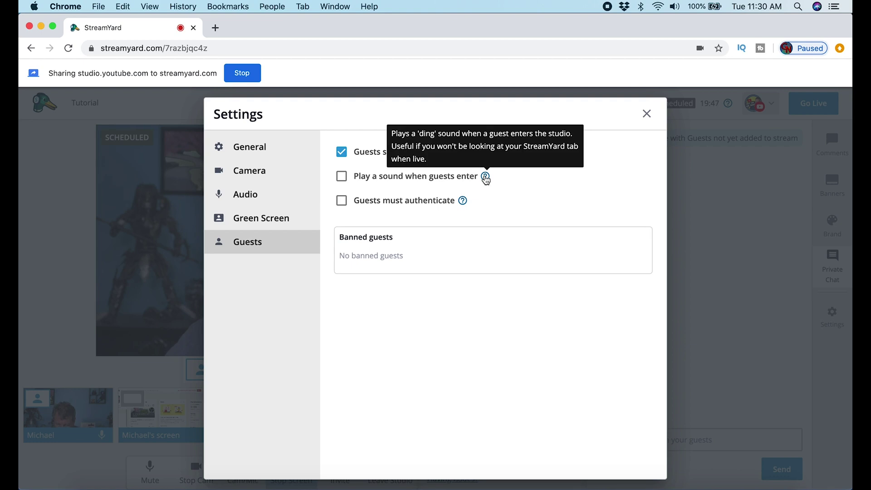
mouse_move(463, 203)
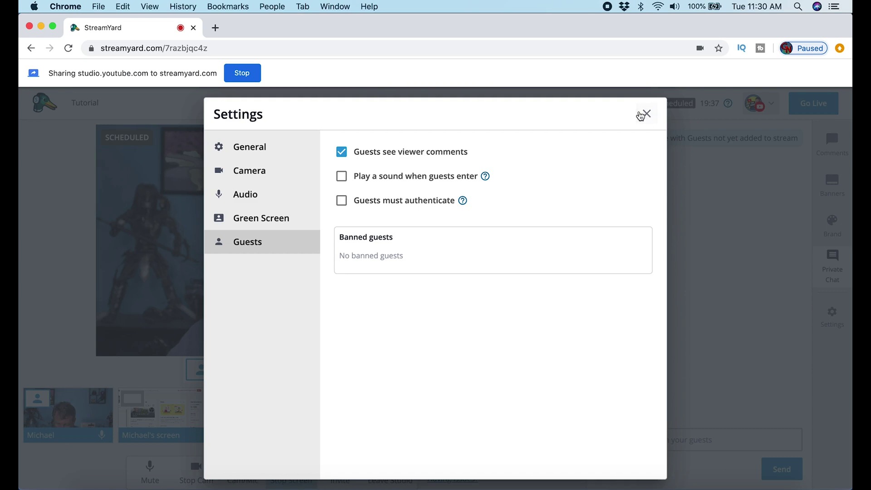
click(644, 116)
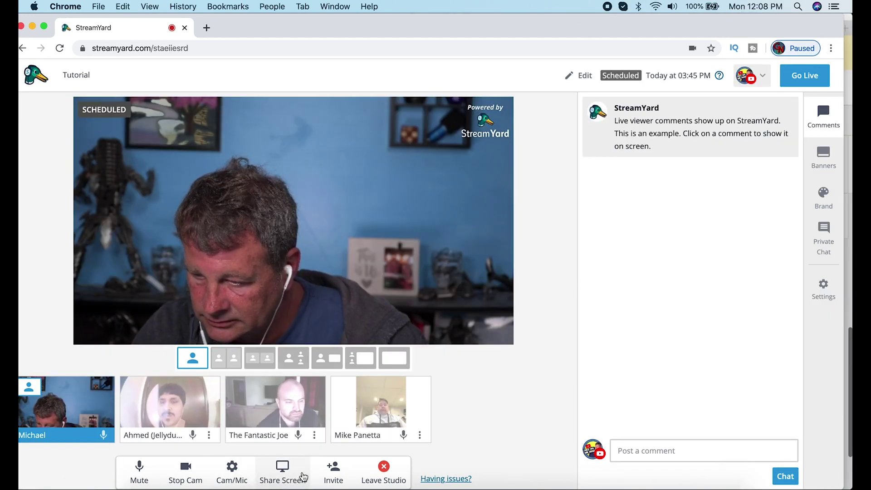
Copy the studio's guest invite link and send it in the Gmail group chat.
click(334, 472)
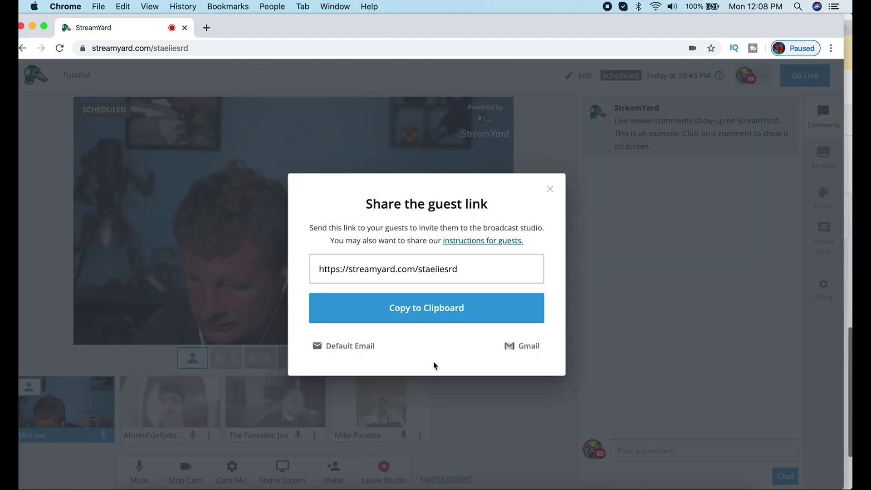
click(424, 306)
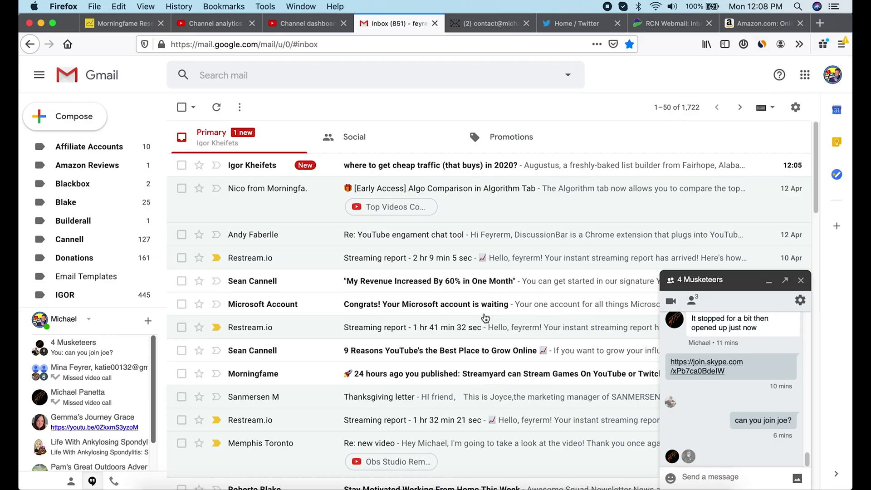
click(707, 457)
key(super+v)
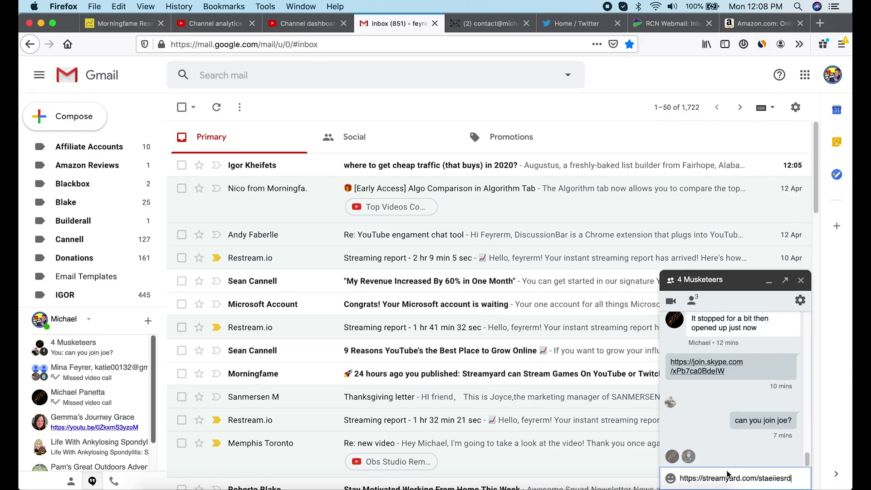
key(Return)
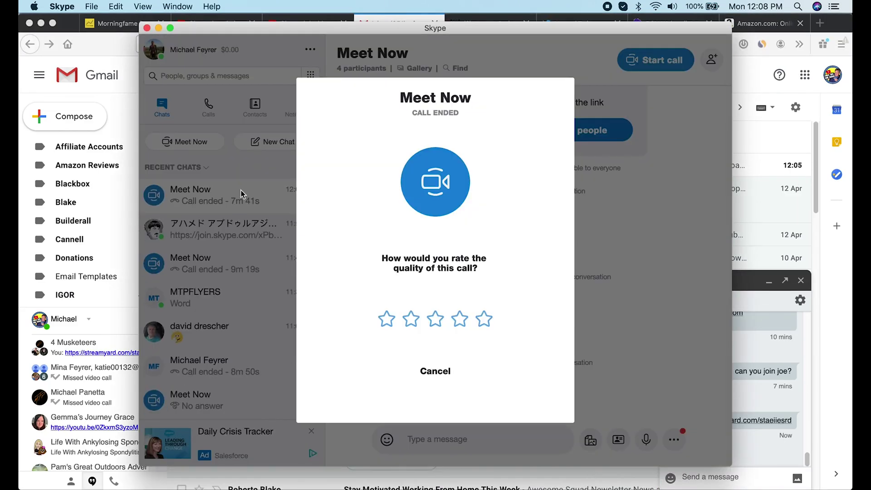
click(435, 370)
Send the invite link to the guest in Skype and return to the studio.
key(ctrl+Tab)
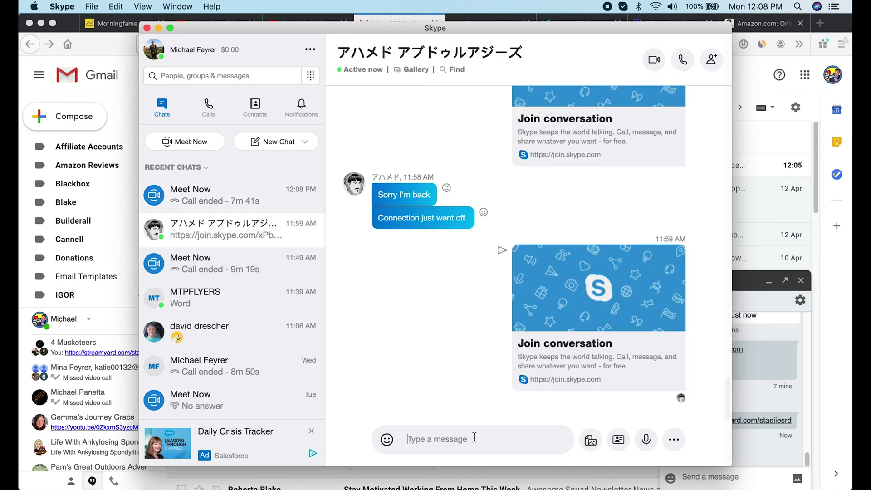
click(476, 438)
key(super+v)
key(Return)
key(super+m)
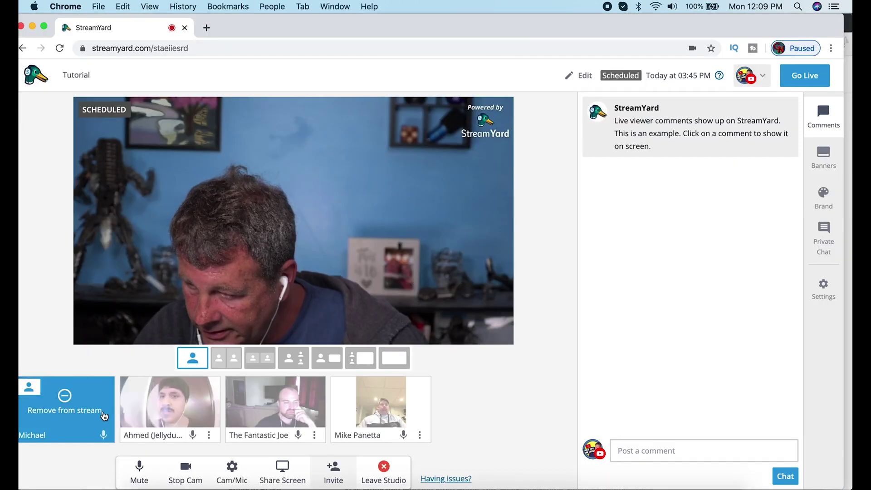
Add all three guests to the stream.
click(171, 410)
mouse_move(268, 412)
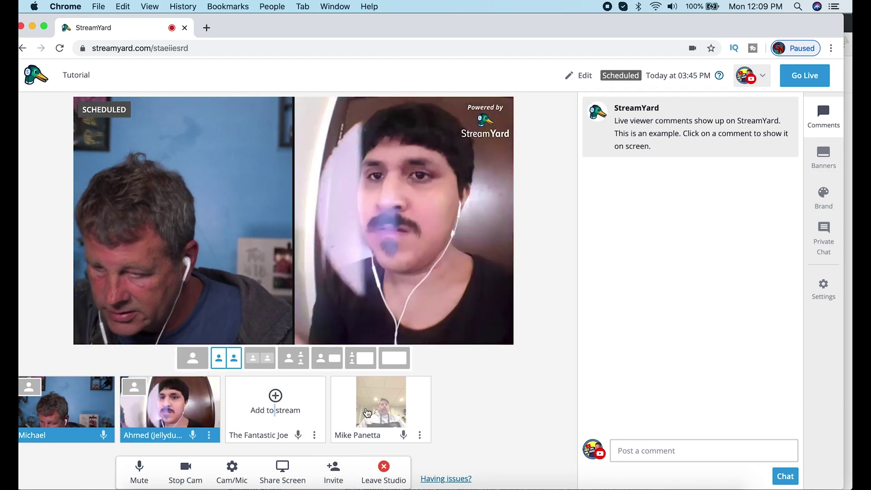
click(295, 401)
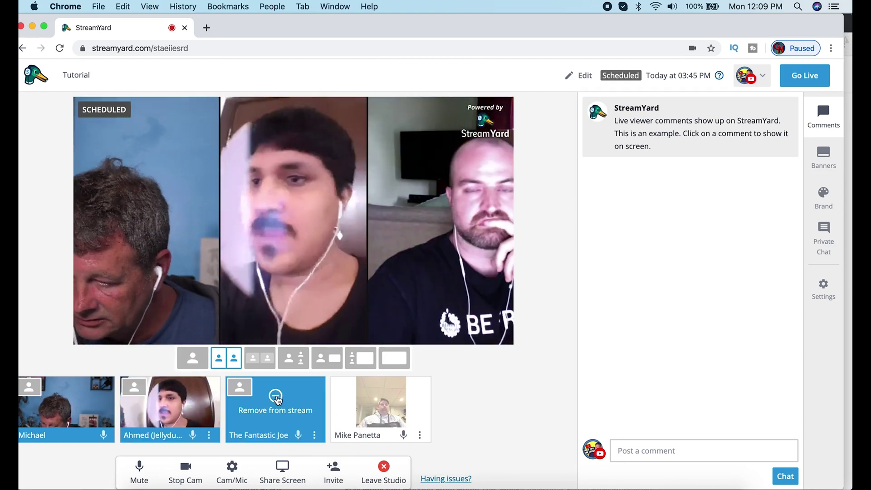
click(379, 397)
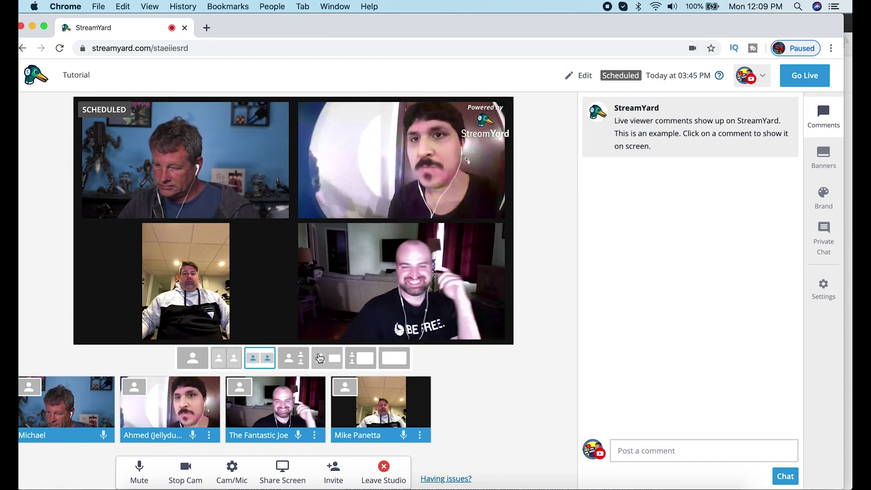
Try the layout options, settle on the four-person grid, and mute then unmute the host mic.
click(293, 359)
click(228, 360)
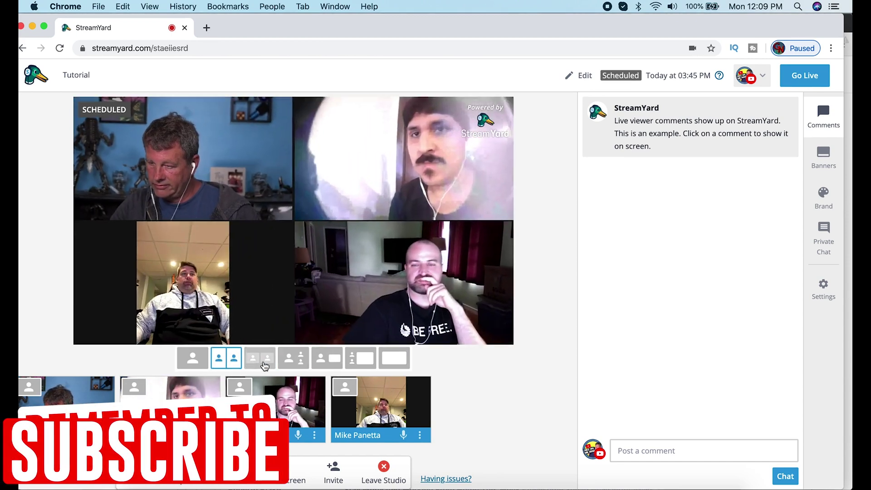
click(293, 359)
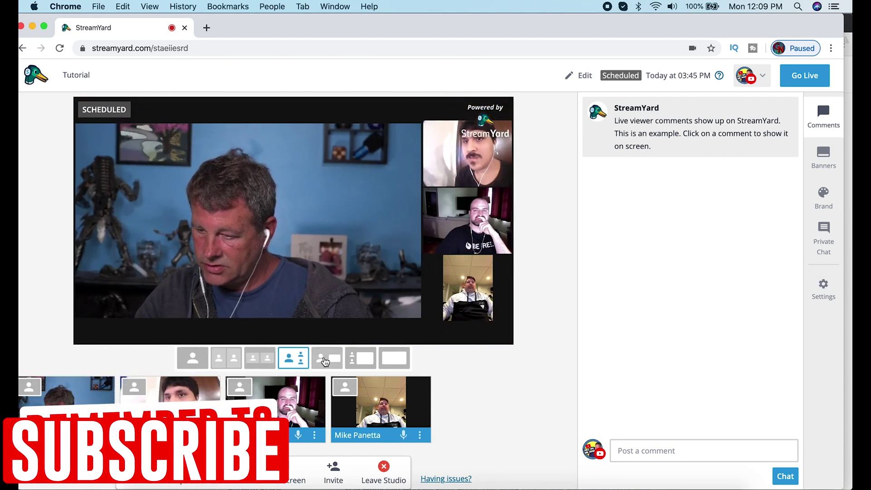
click(326, 359)
click(358, 360)
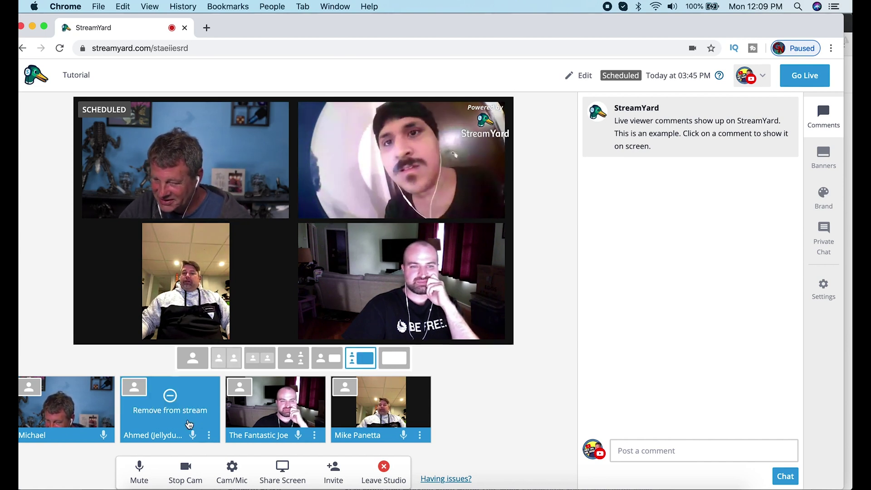
mouse_move(84, 425)
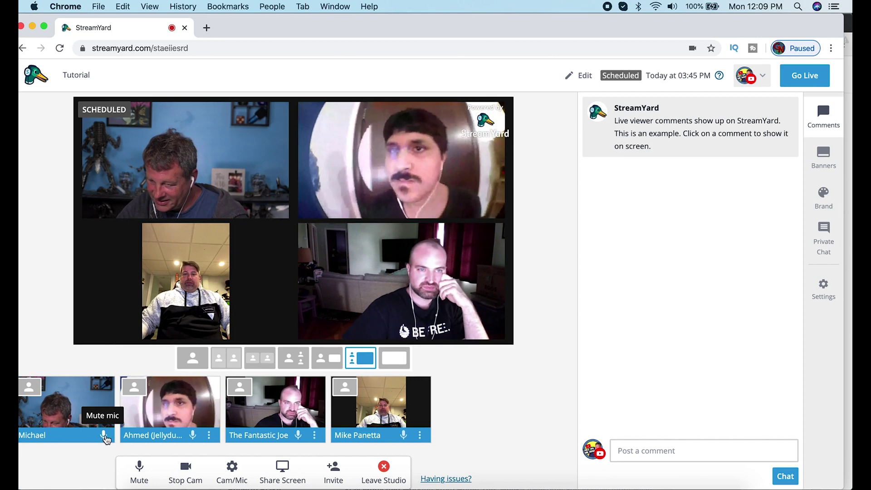
click(104, 436)
click(105, 438)
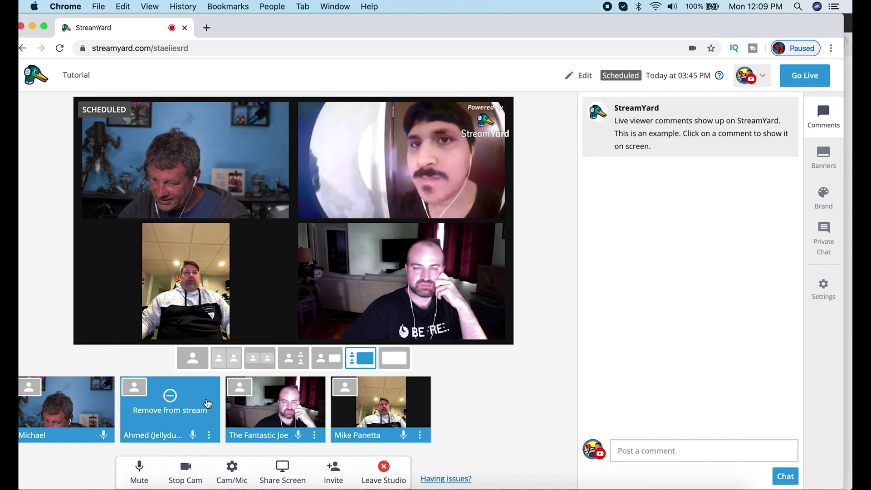